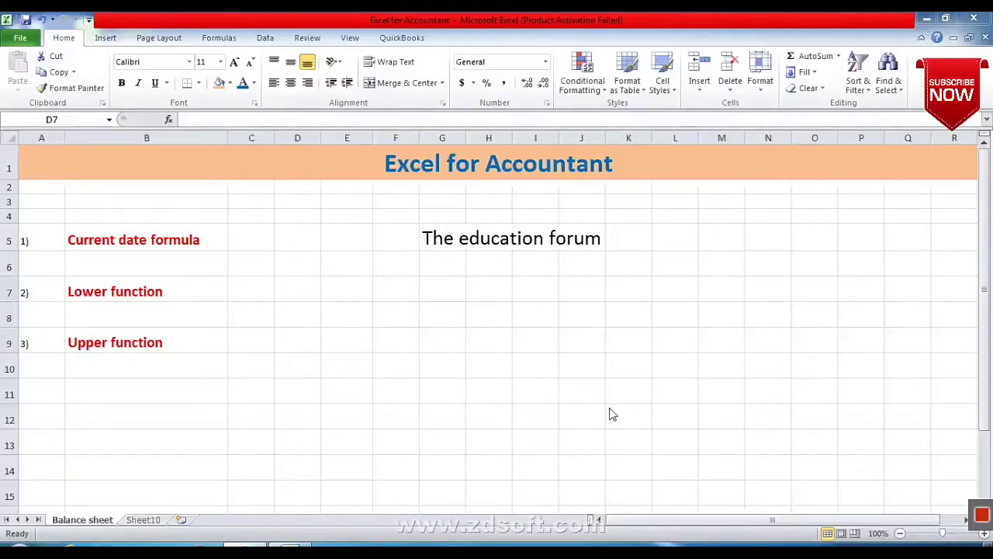
Look over the sheet's title and its Current date, Lower and Upper function labels
left_click(482, 167)
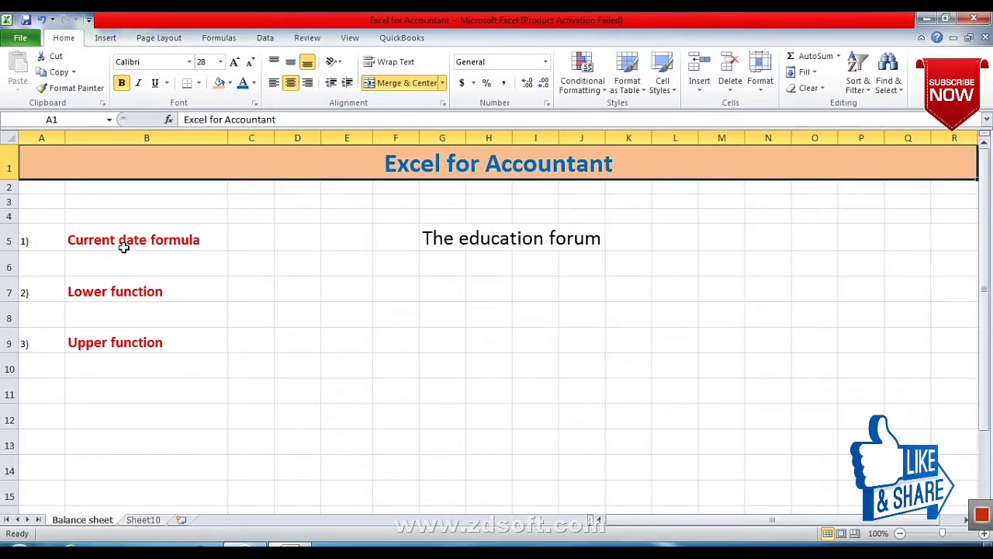
left_click(122, 244)
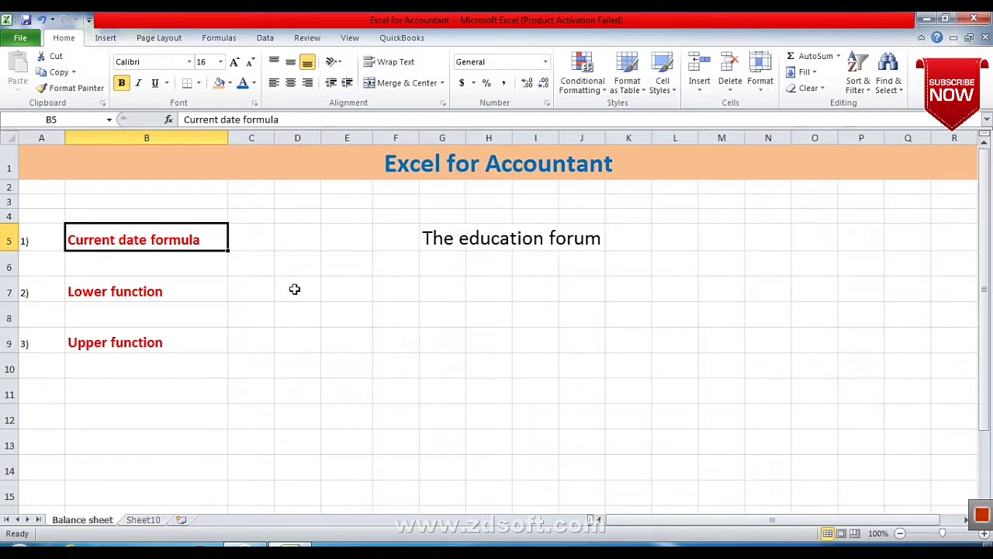
left_click(138, 294)
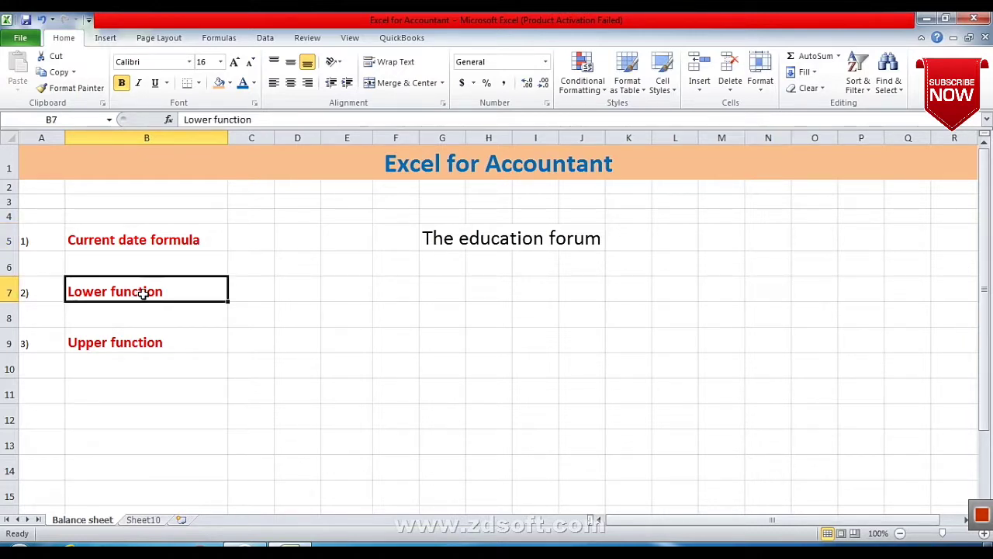
left_click(170, 341)
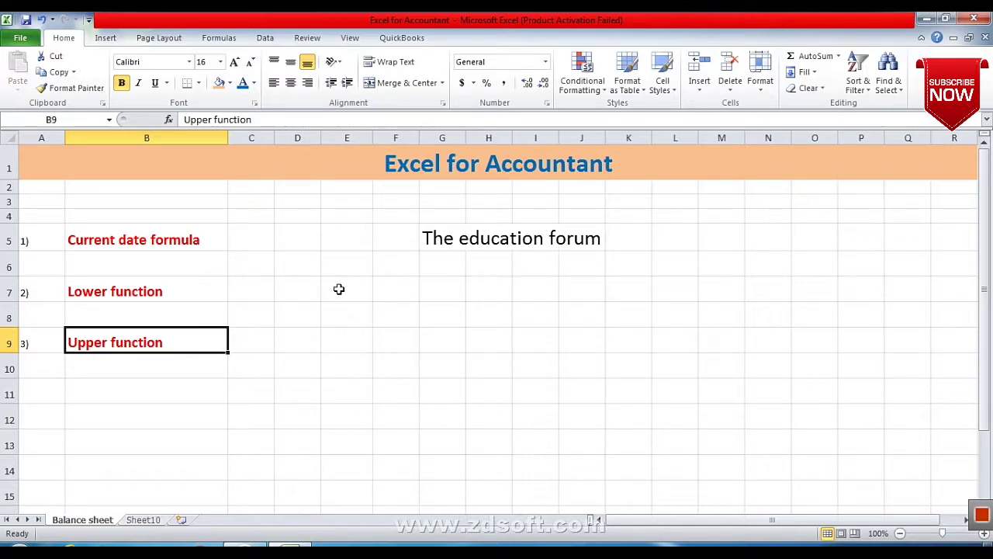
left_click(339, 288)
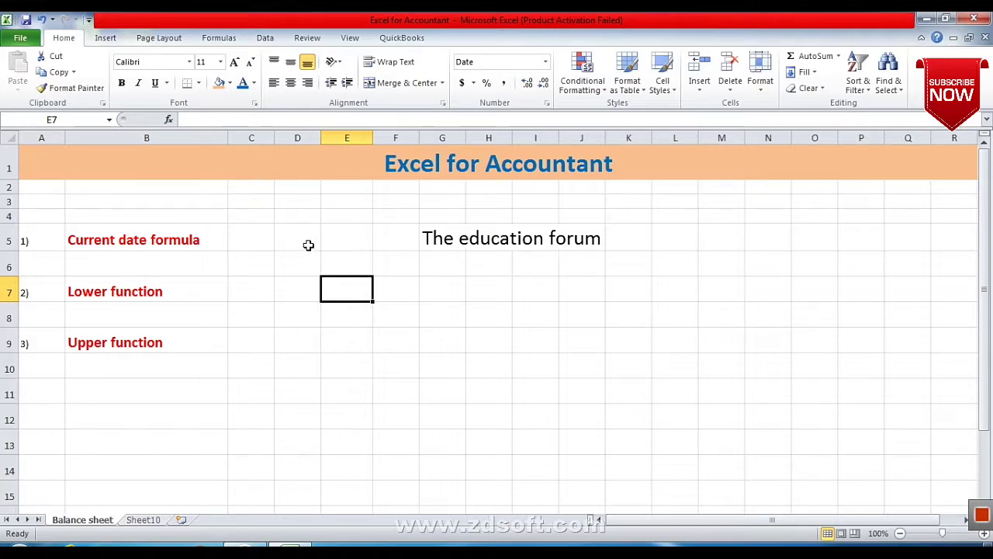
Enter =TODAY() in E5 and check its 3/15/2018 result against the system calendar
left_click(344, 236)
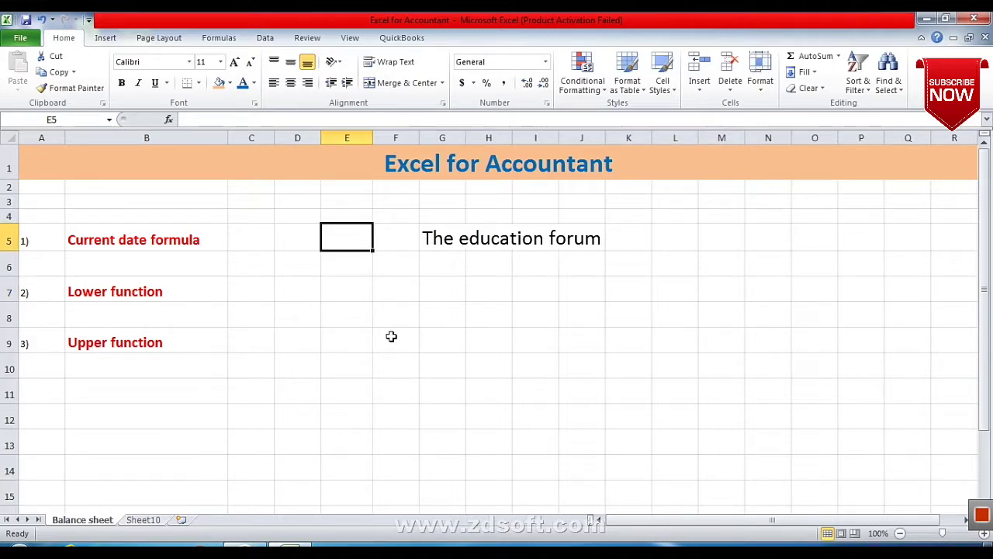
type("=")
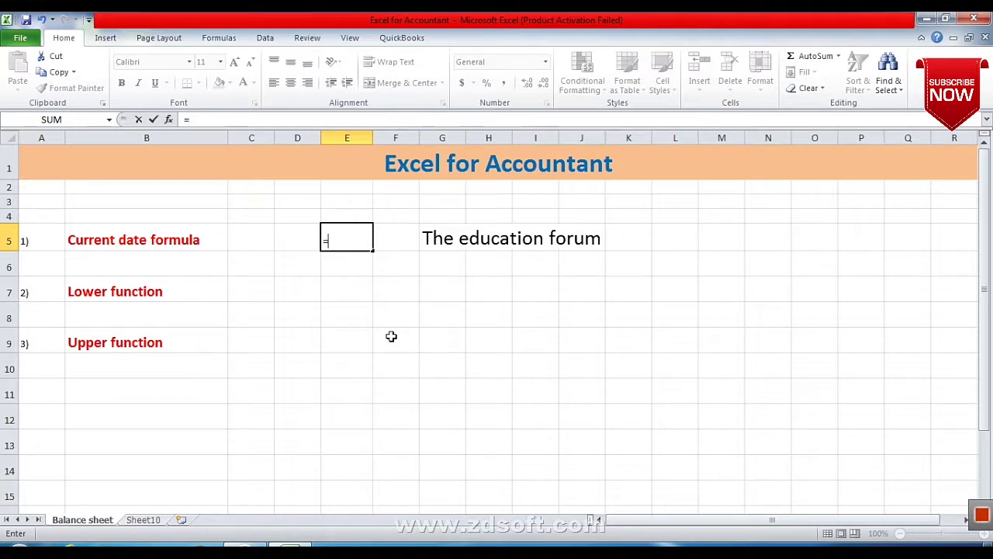
type("tod")
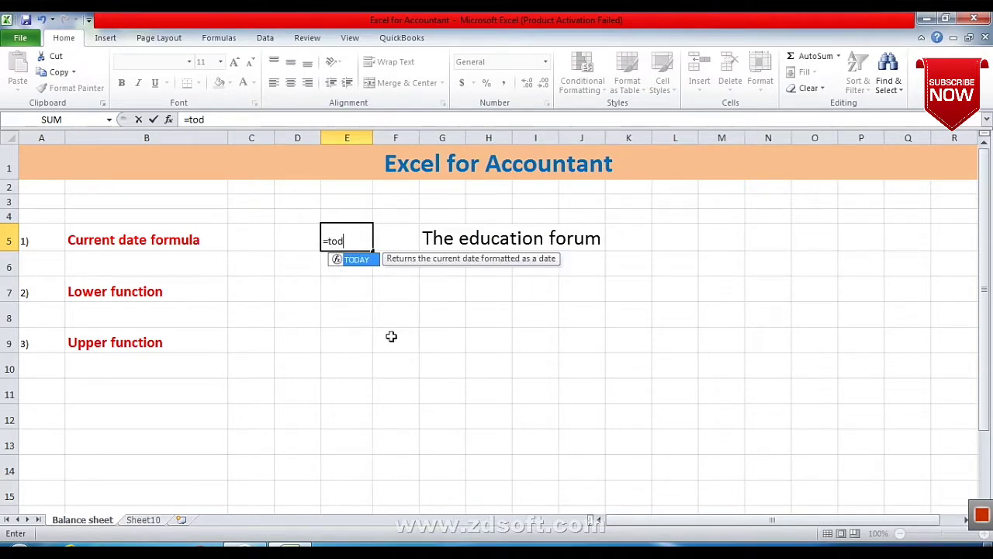
type("ay")
type("(")
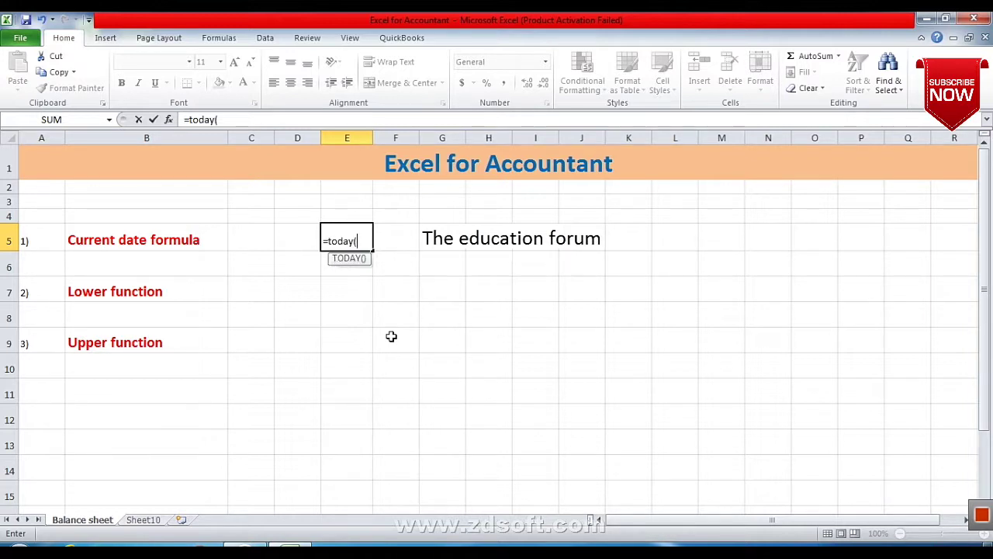
type(")")
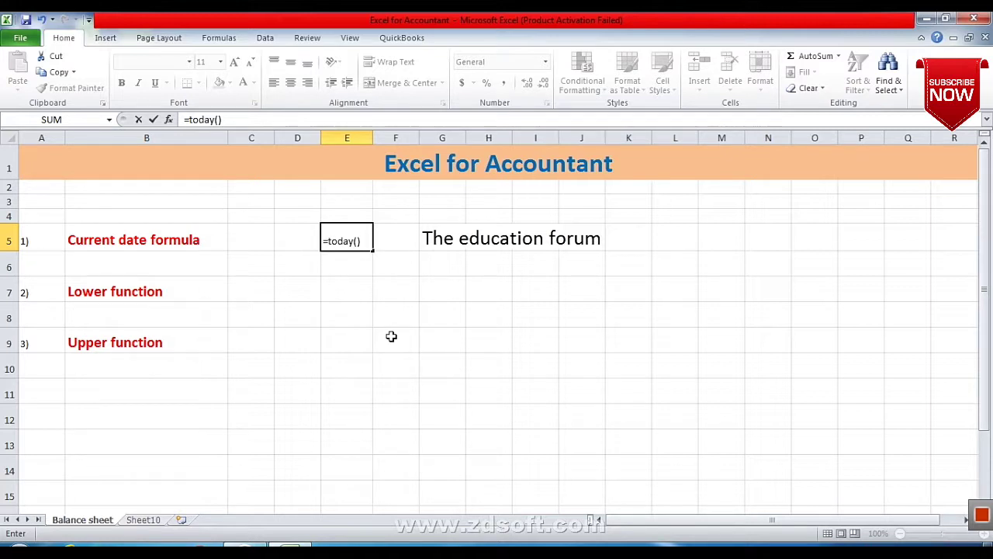
key("Return")
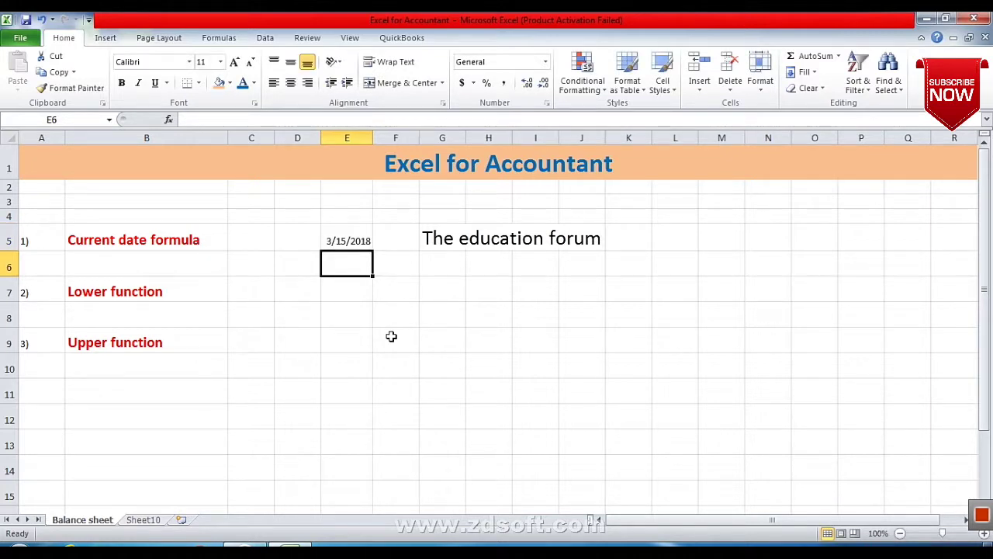
left_click(359, 236)
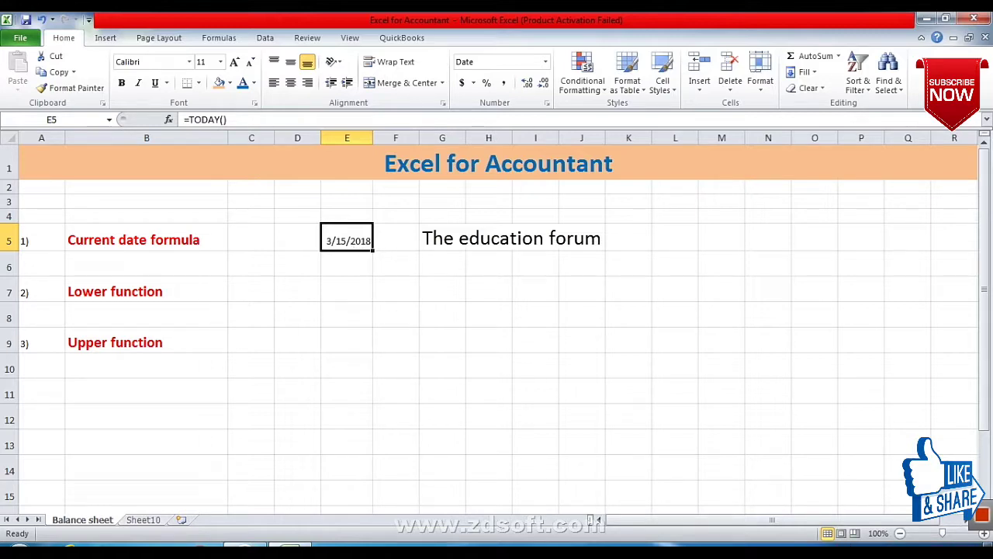
left_click(935, 533)
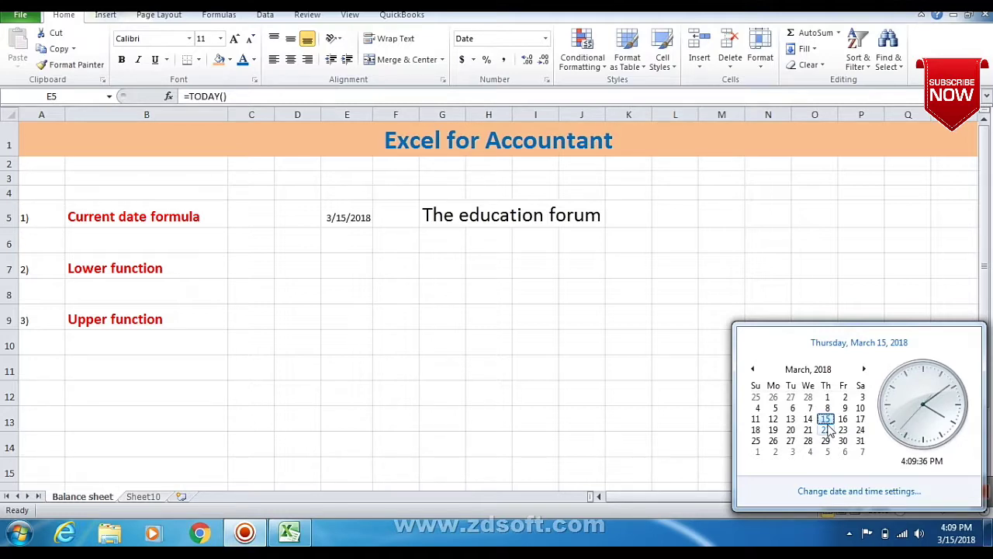
Set the Windows system date to March 1, 2018 and close Date and Time
left_click(870, 492)
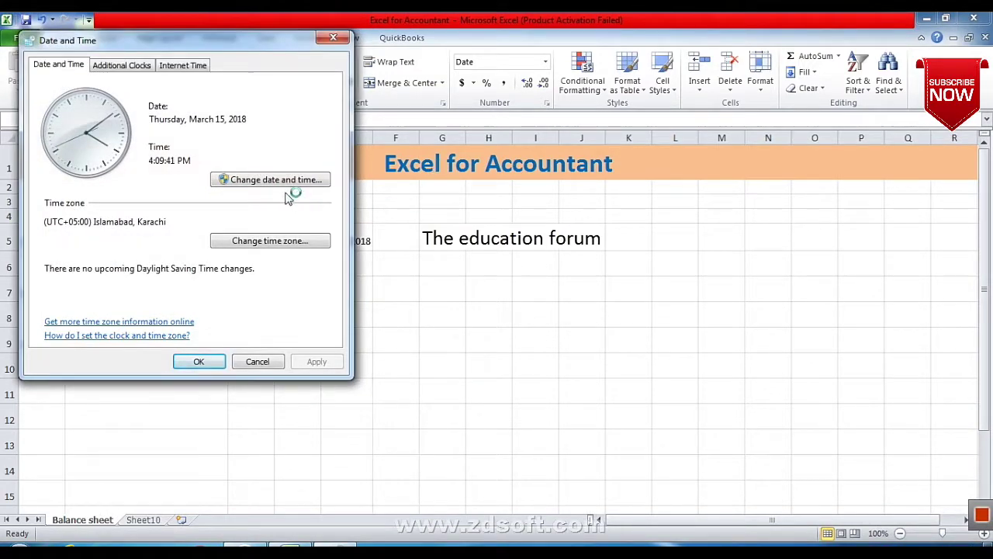
left_click(281, 185)
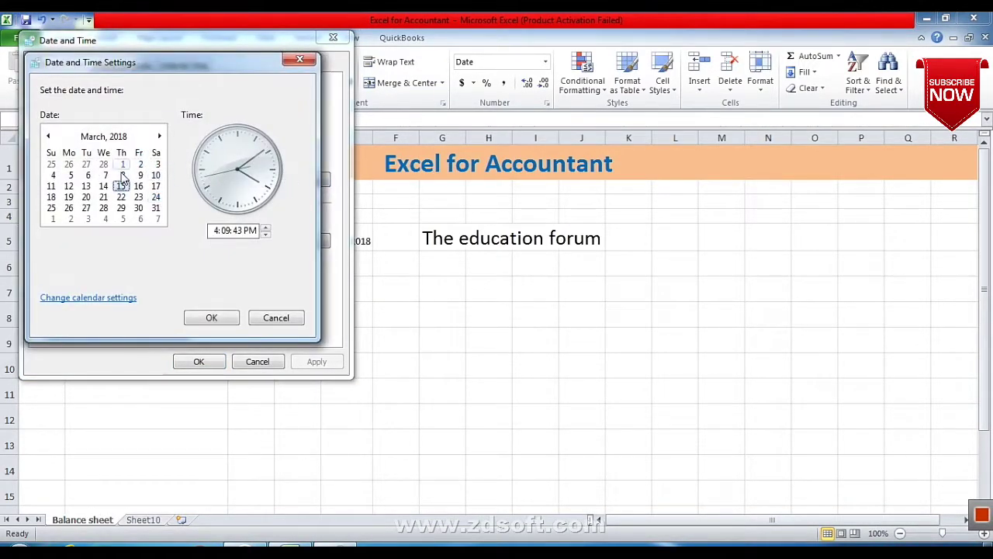
left_click(123, 164)
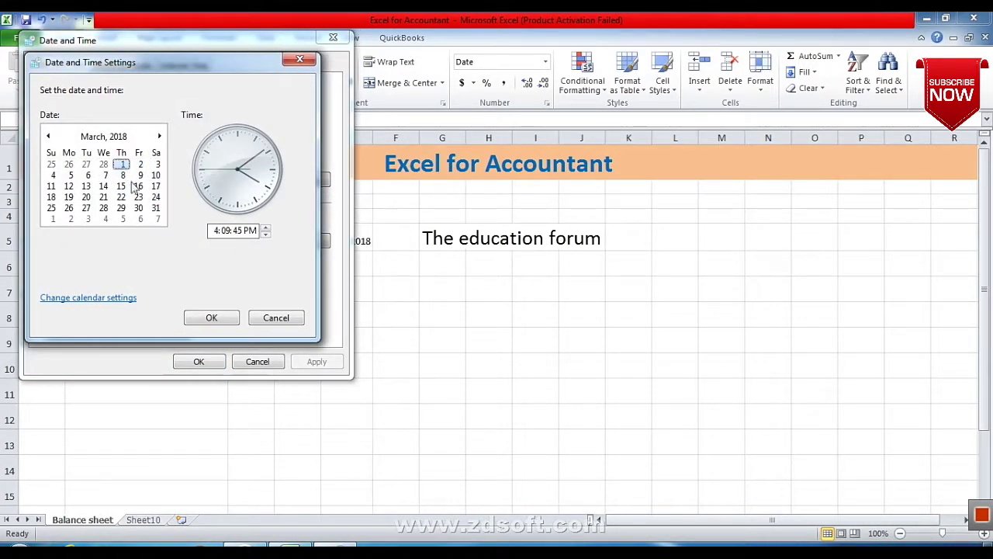
left_click(225, 319)
left_click(213, 362)
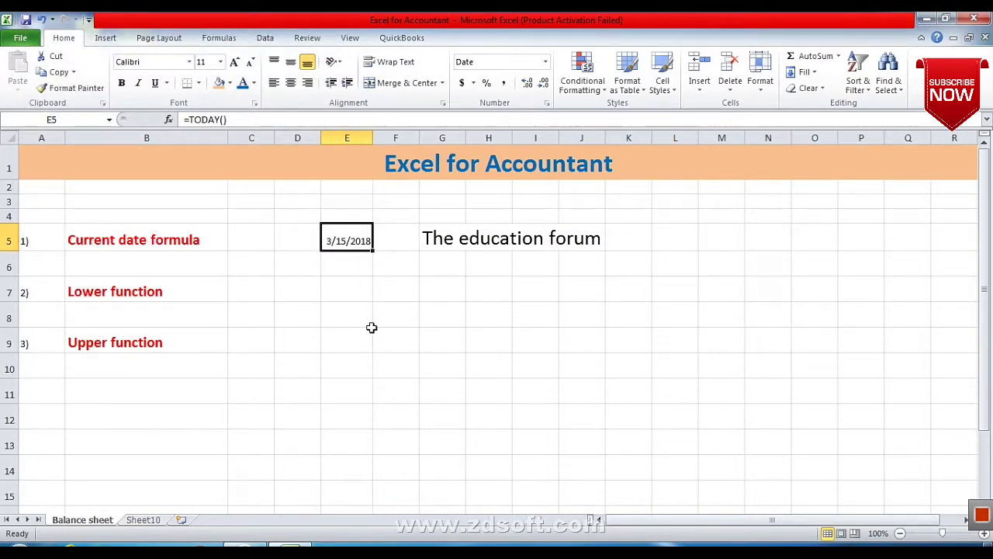
Re-enter =TODAY() in E5 so it shows 3/1/2018, then check the system calendar
key("Delete")
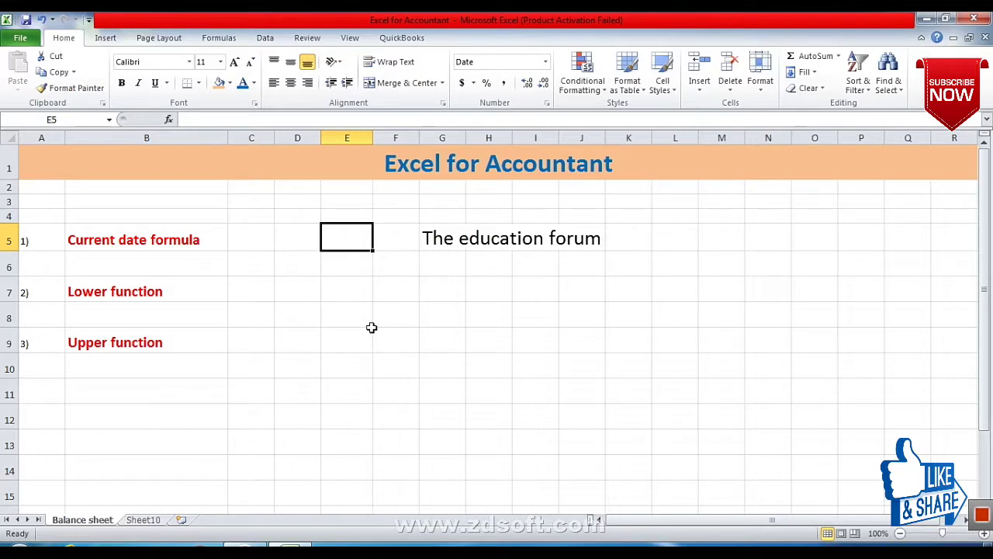
type("=")
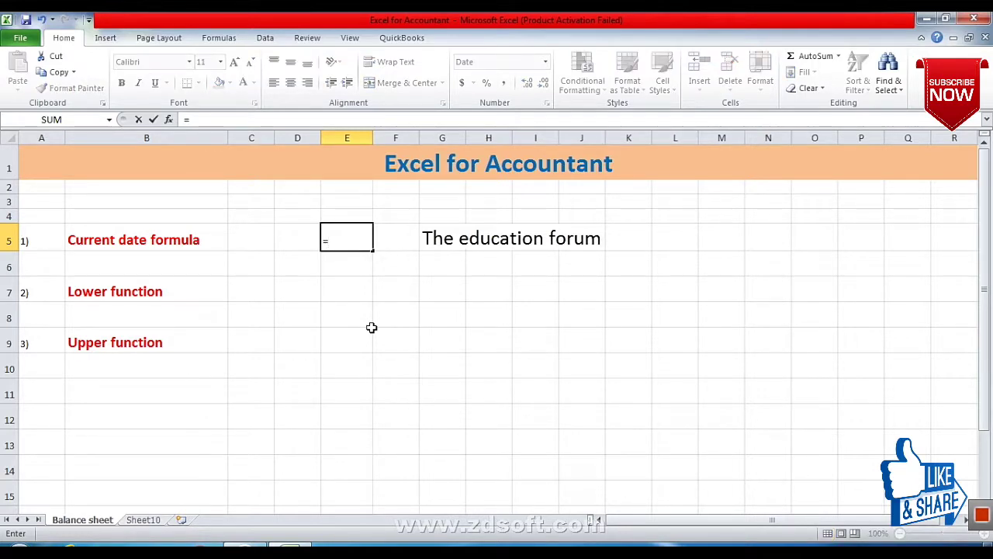
type("toda")
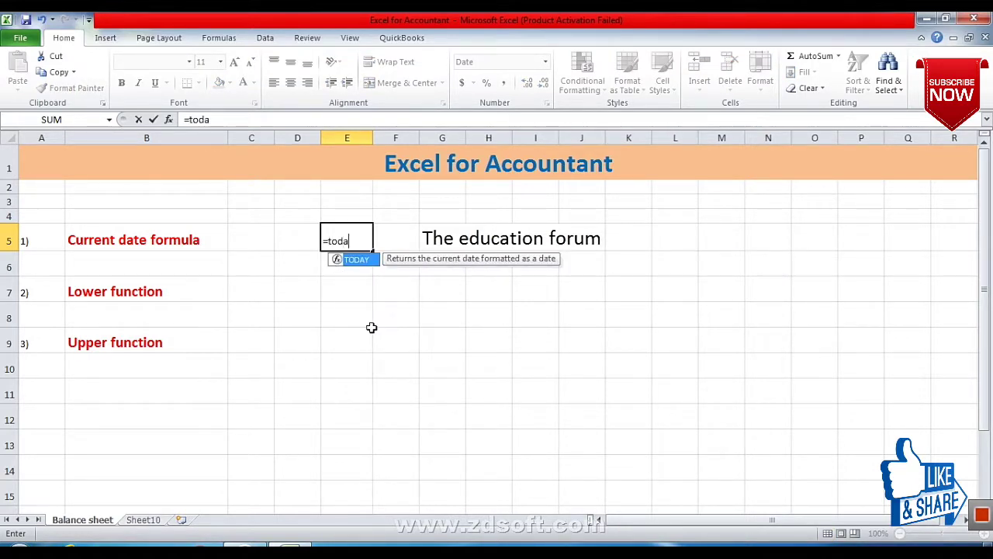
type("y(")
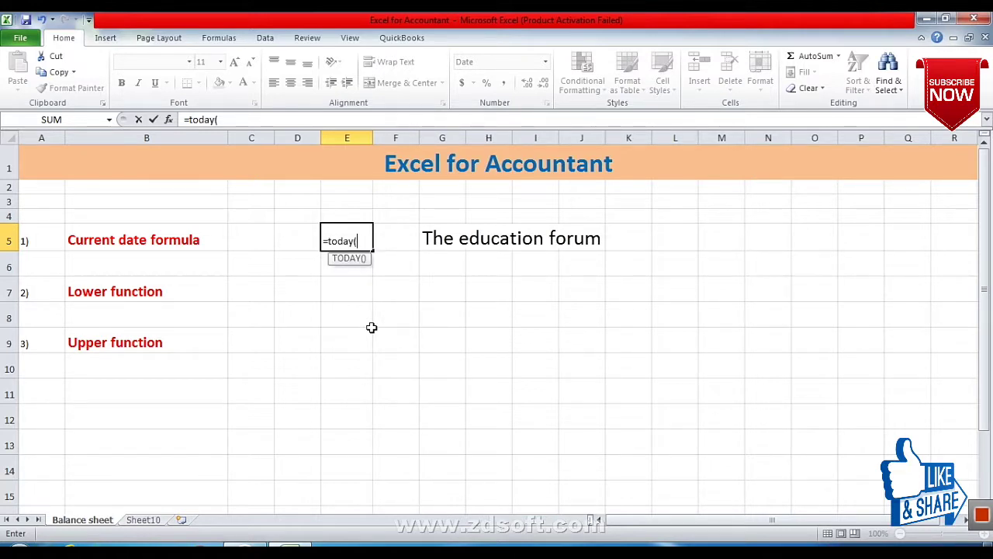
type(")")
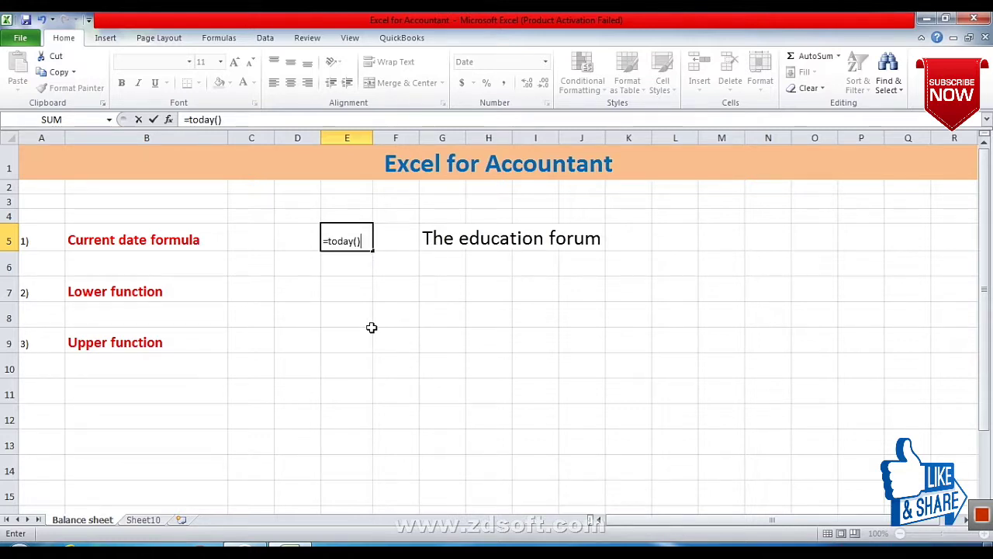
key("Return")
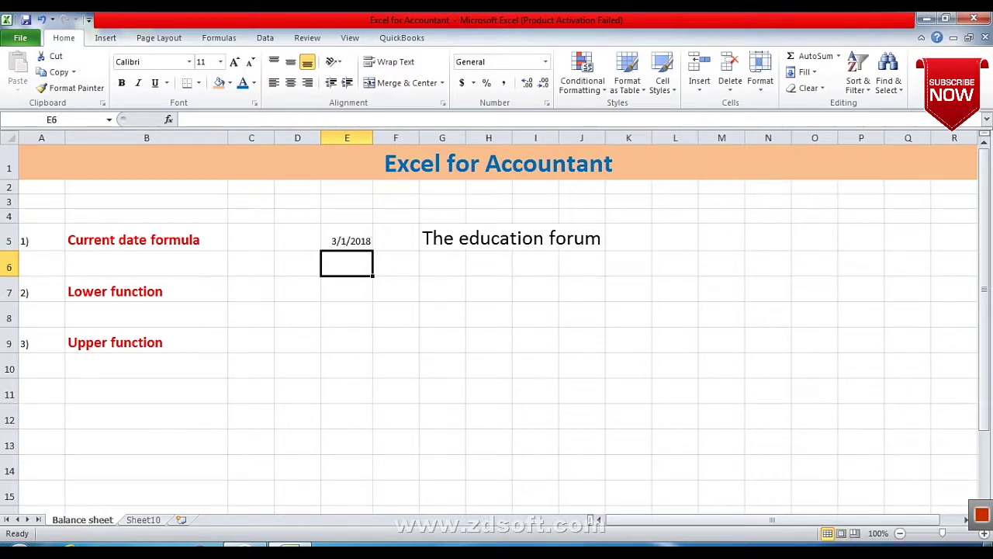
left_click(935, 535)
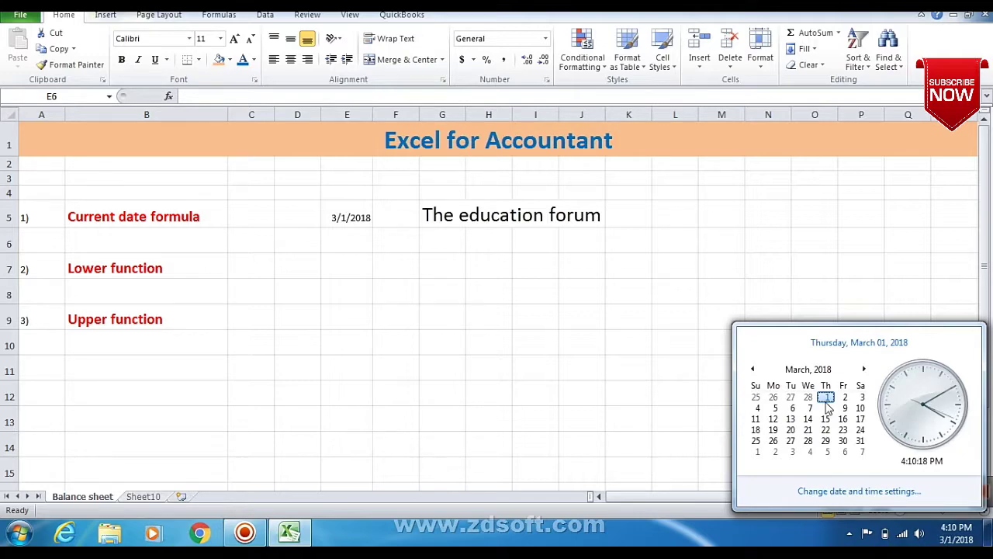
Reset the Windows system date to March 15, 2018 and reselect cell E5
left_click(861, 490)
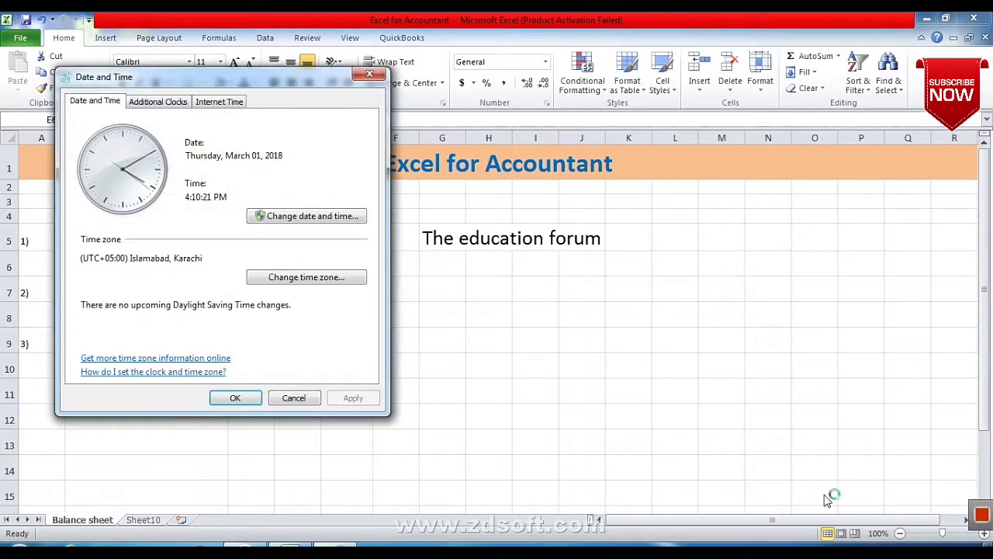
left_click(304, 217)
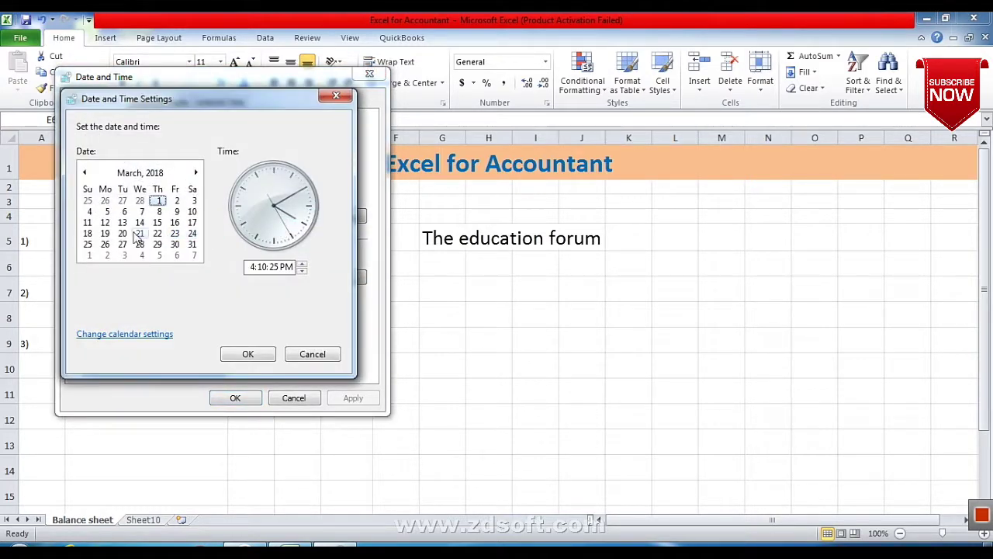
left_click(159, 222)
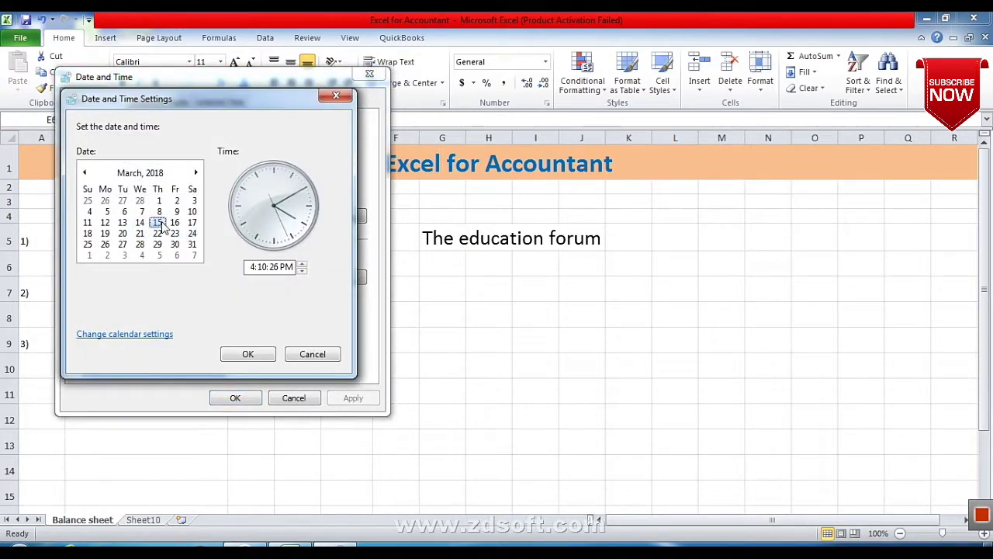
left_click(245, 354)
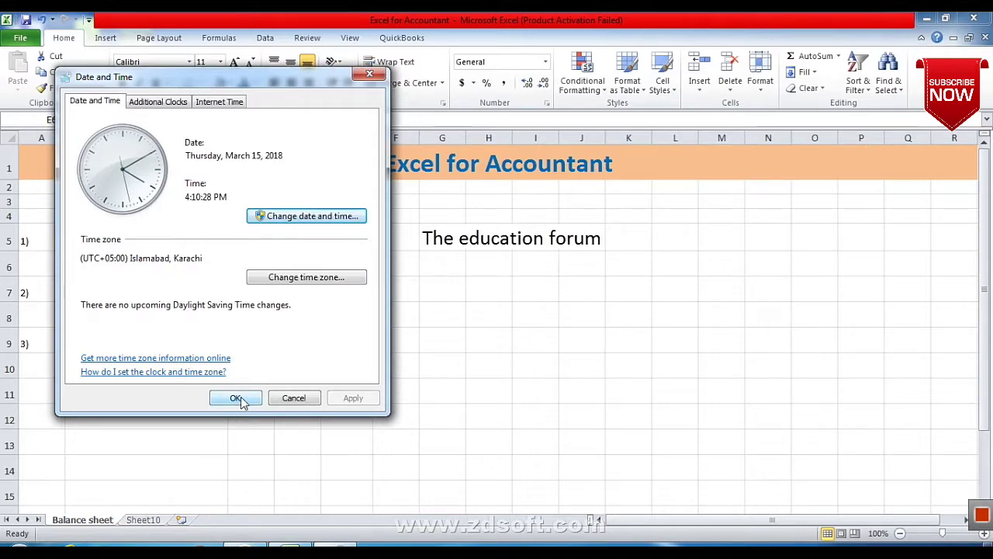
left_click(239, 397)
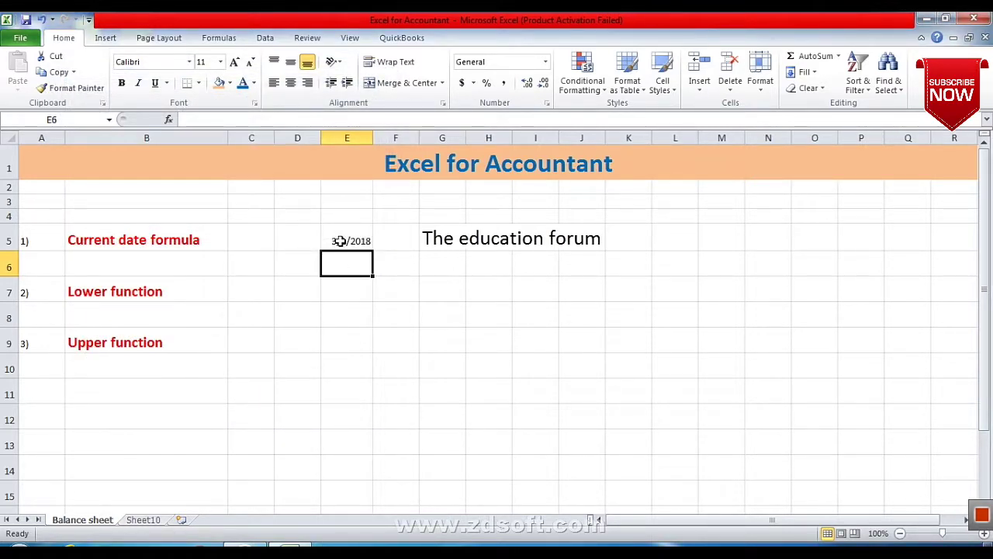
left_click(337, 240)
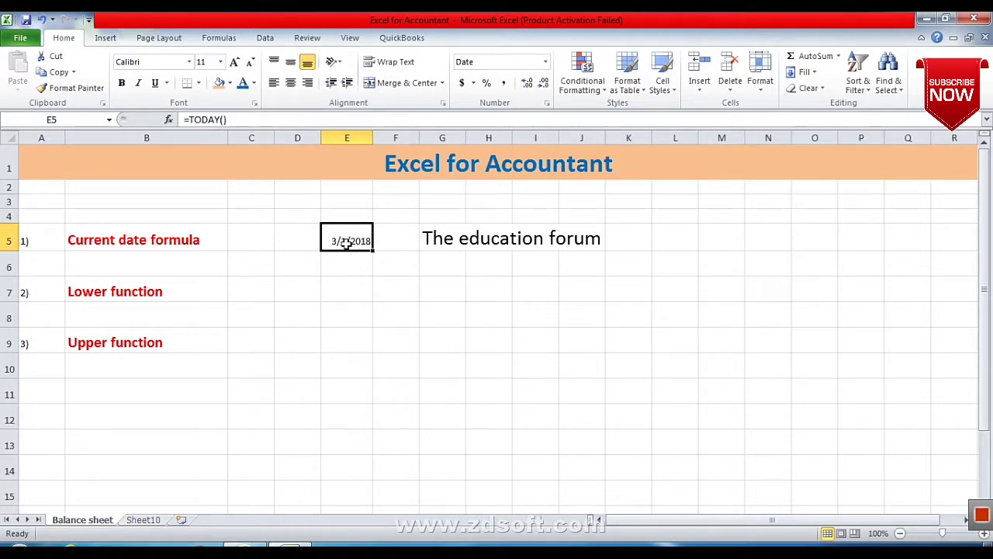
Format E5 with the long date type *Wednesday, March 14, 2001
right_click(346, 242)
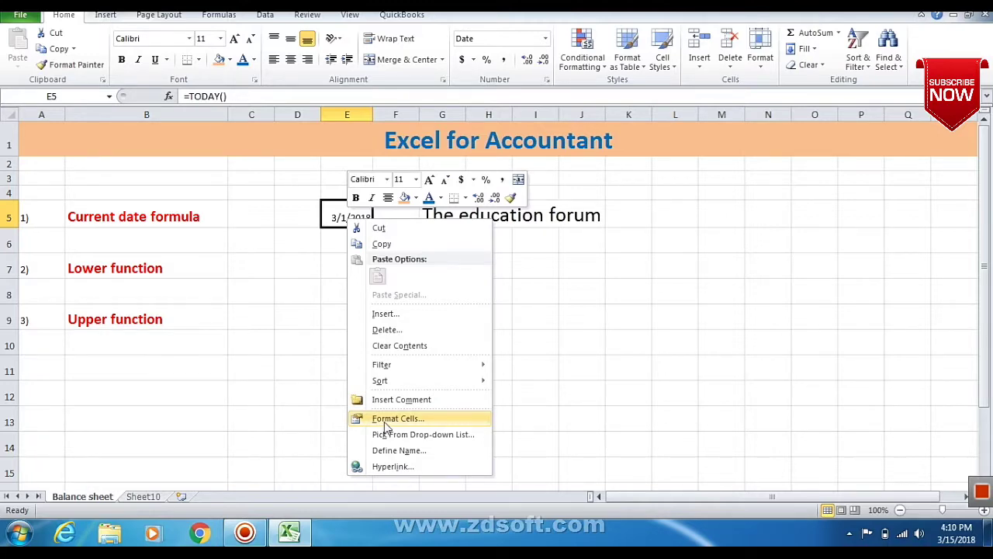
left_click(386, 423)
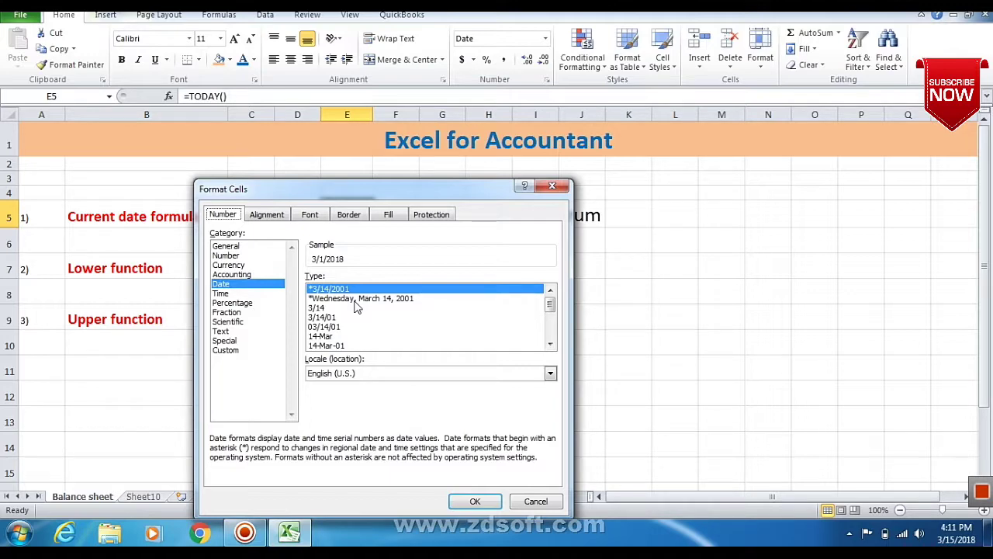
left_click(357, 300)
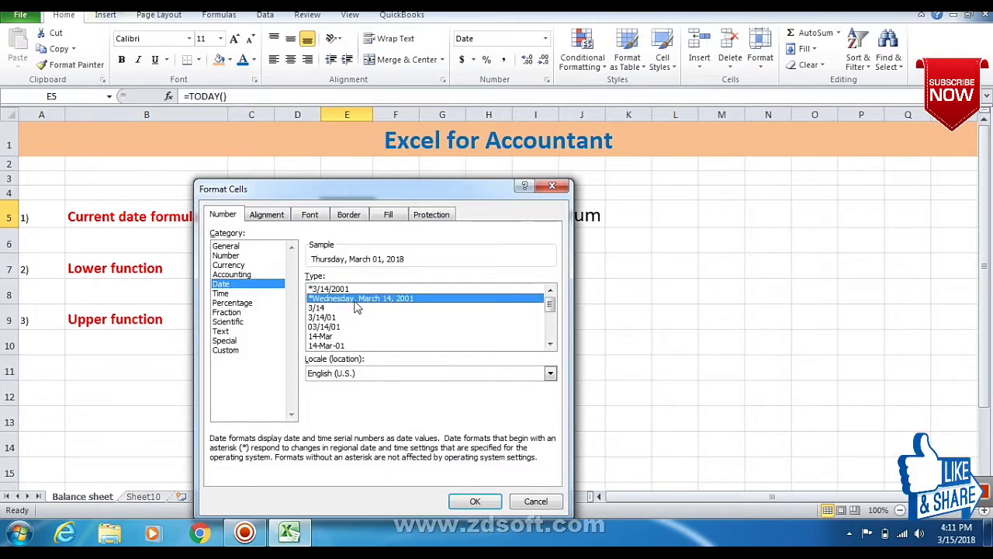
left_click(475, 501)
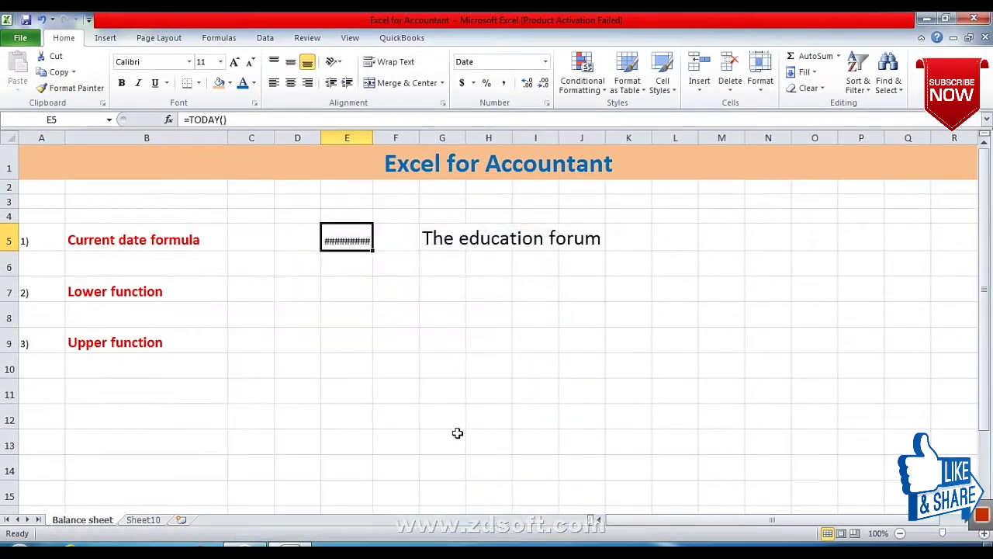
left_click(438, 416)
Widen column E so 'Thursday, March 15, 2018' fits fully
left_click(349, 237)
left_click_drag(373, 135, 490, 138)
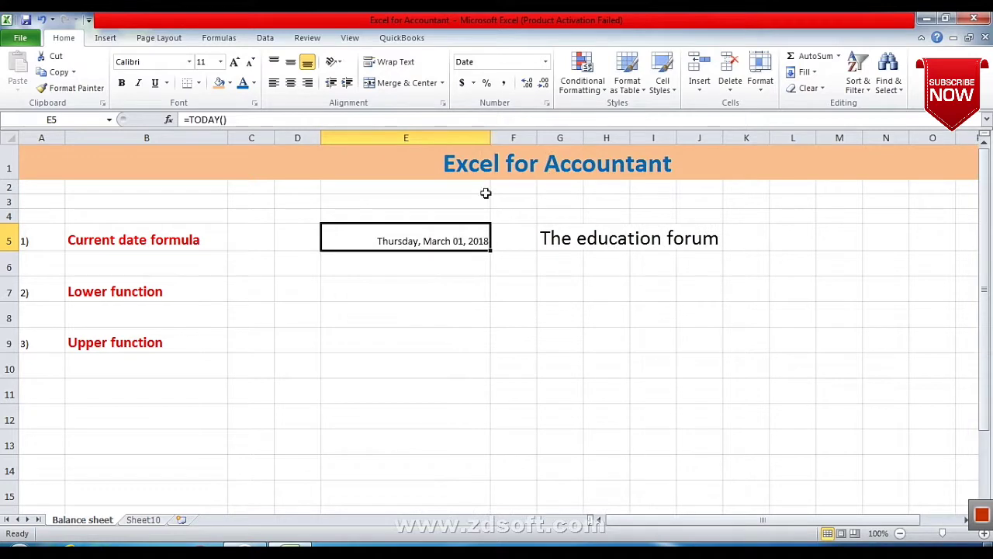
left_click(454, 310)
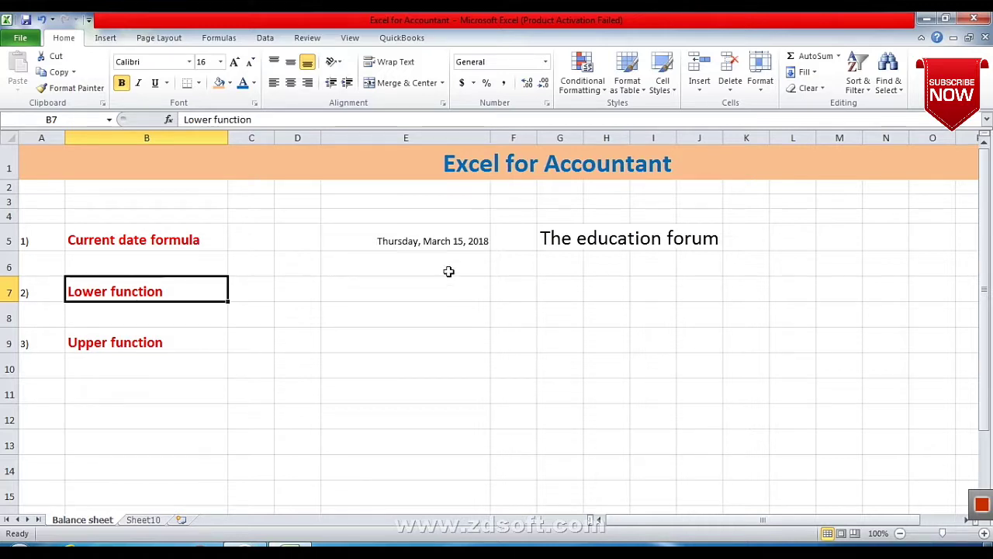
Edit G5, replacing 'he' in 'The' with 'HE' to read 'THE education forum'
left_click(572, 242)
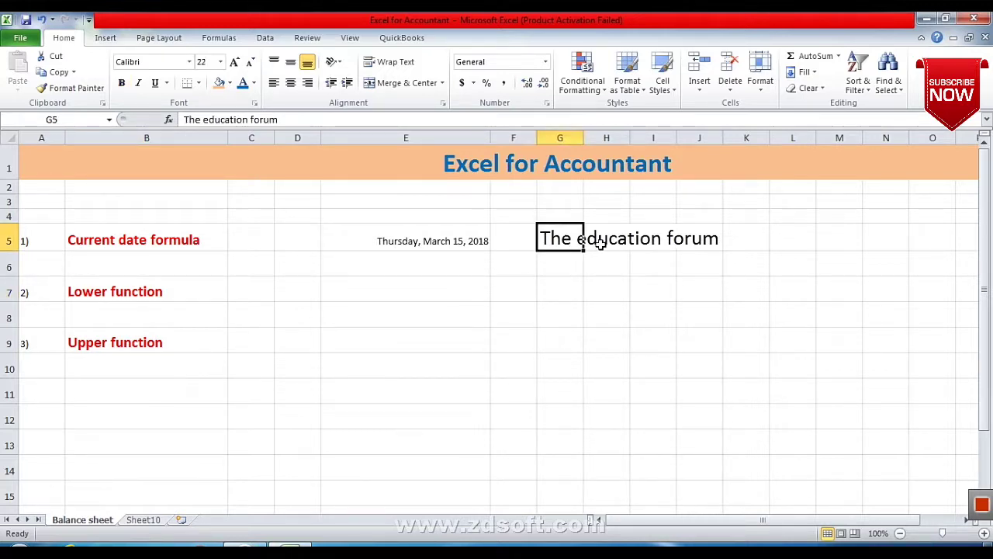
left_click(680, 247)
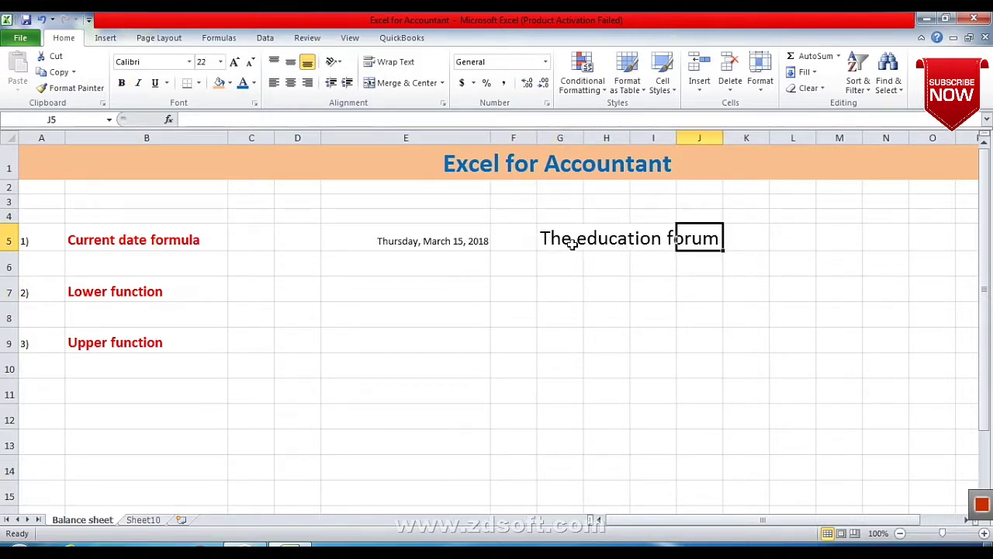
double_click(572, 239)
key("BackSpace")
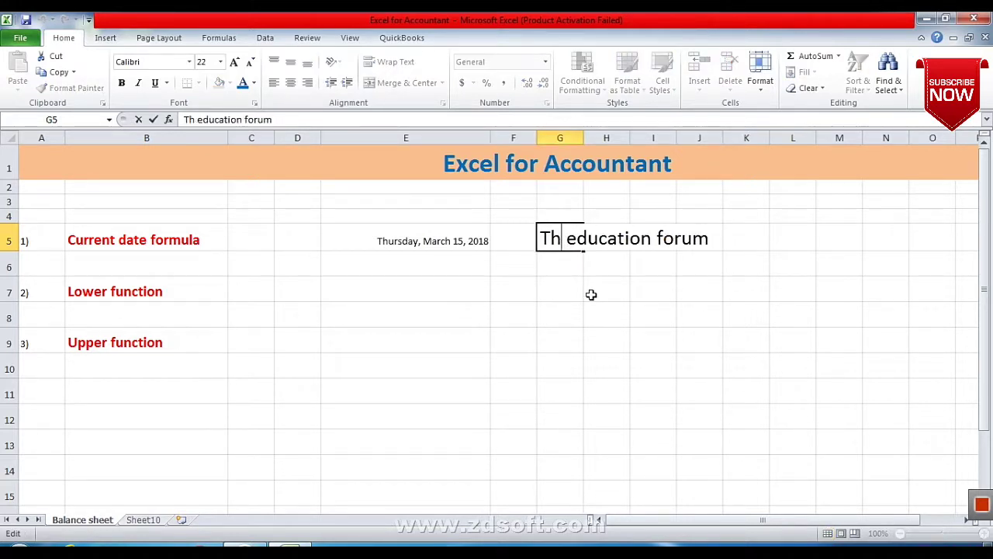
key("BackSpace")
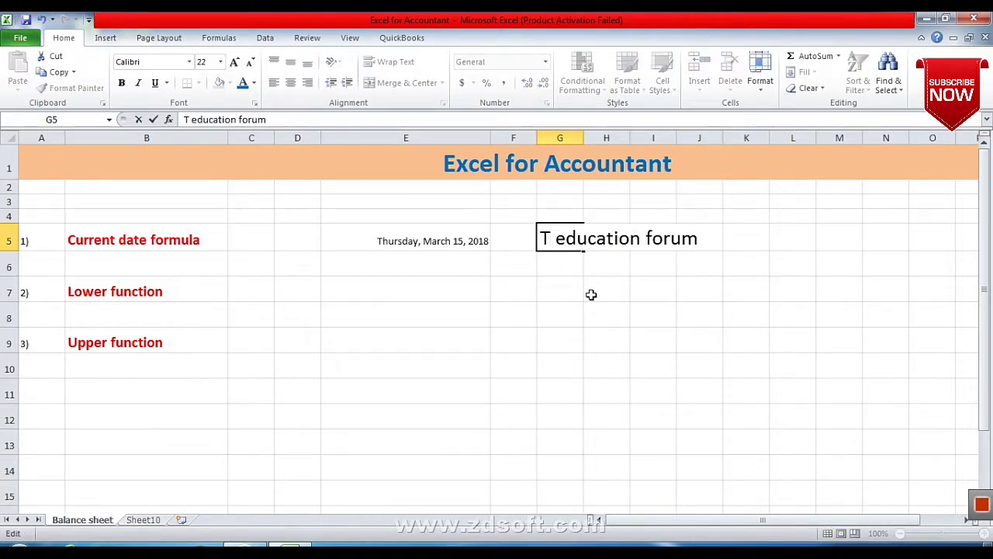
type("HE")
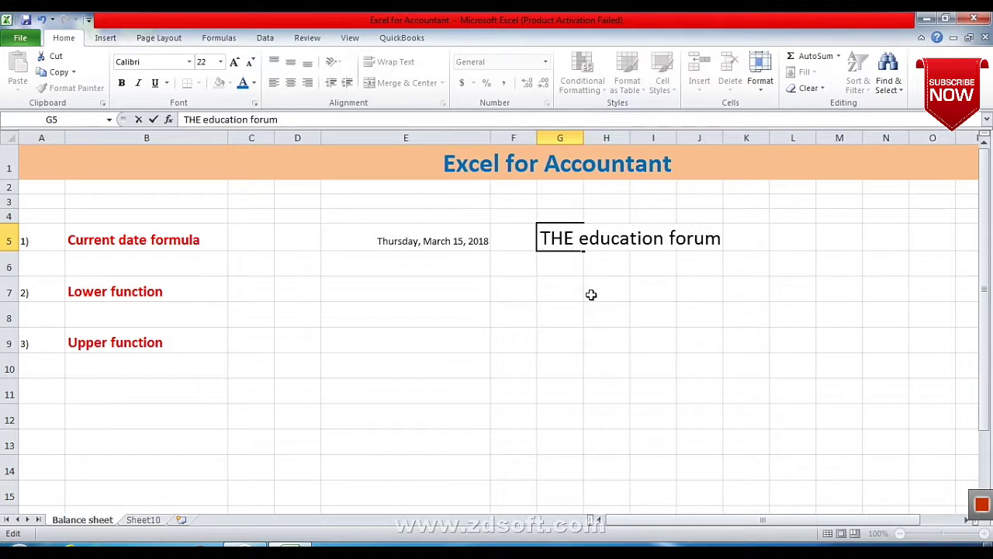
left_click(593, 284)
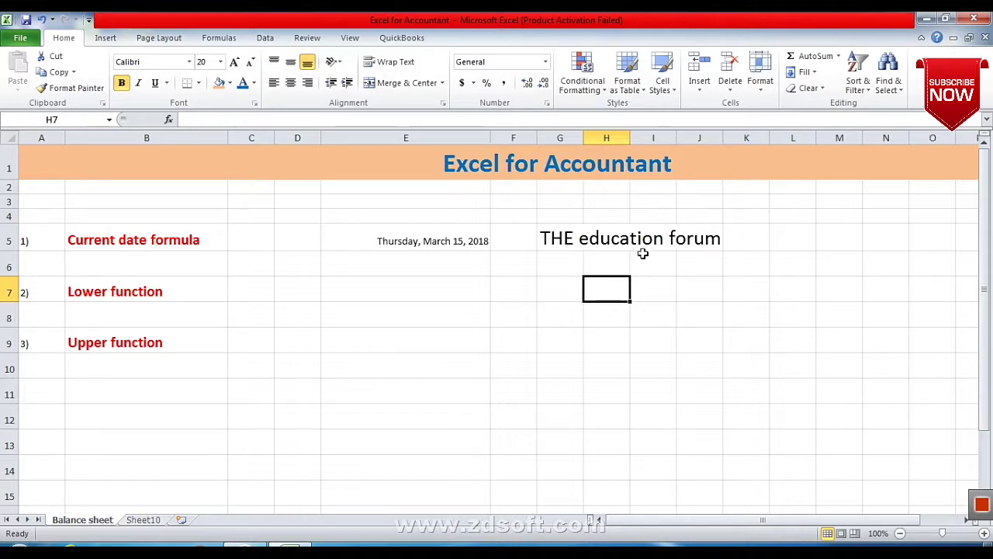
Enter =LOWER(G5) in E7 so it shows 'the education forum'
left_click(428, 296)
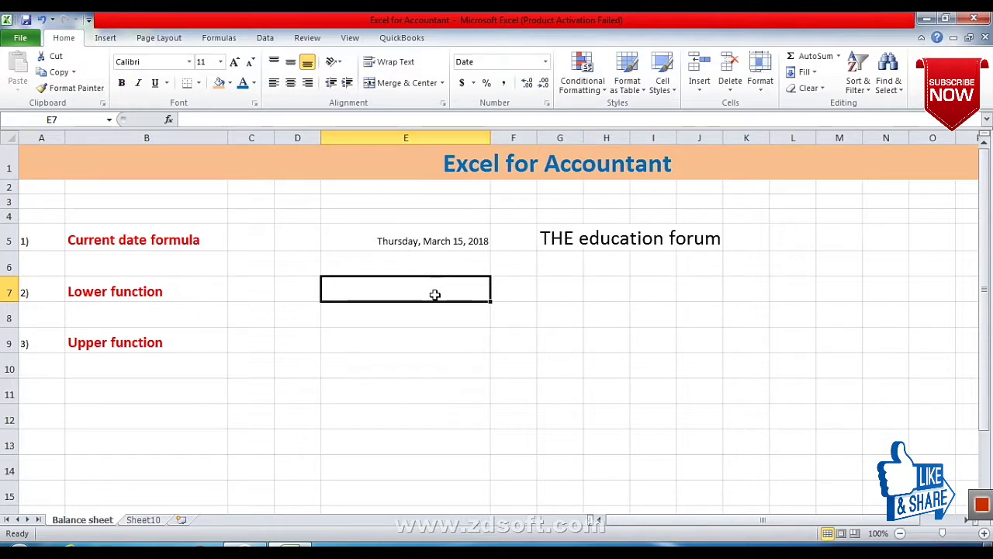
type("=")
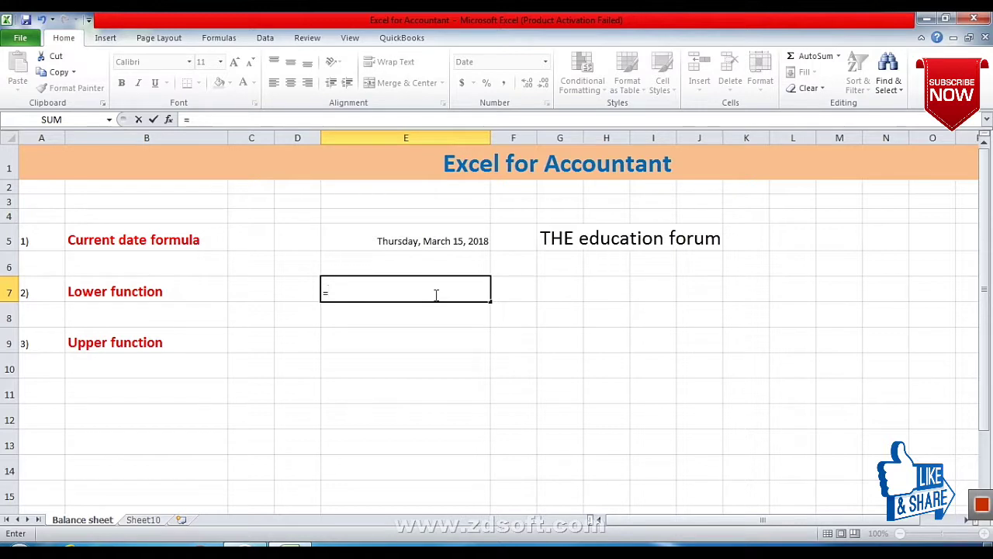
type("lo")
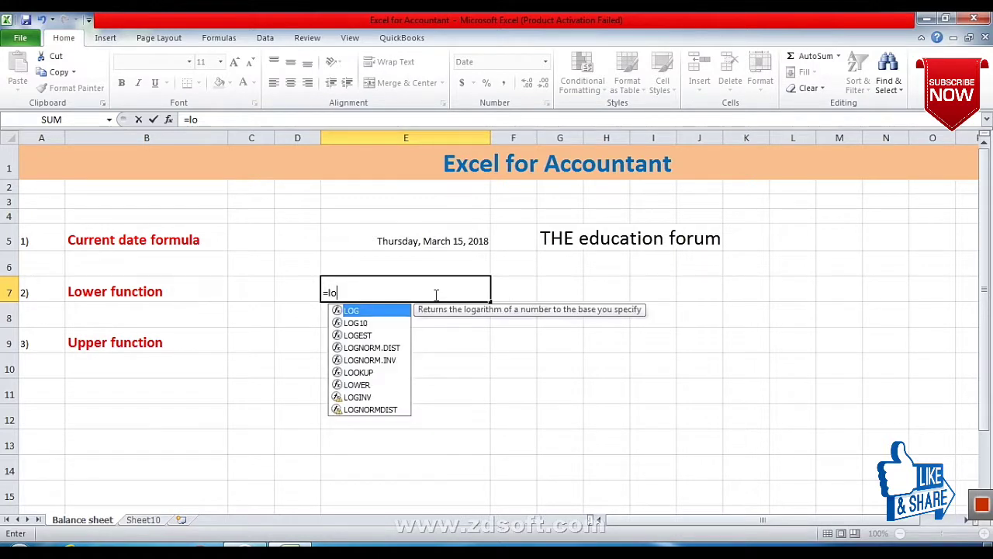
type("wer")
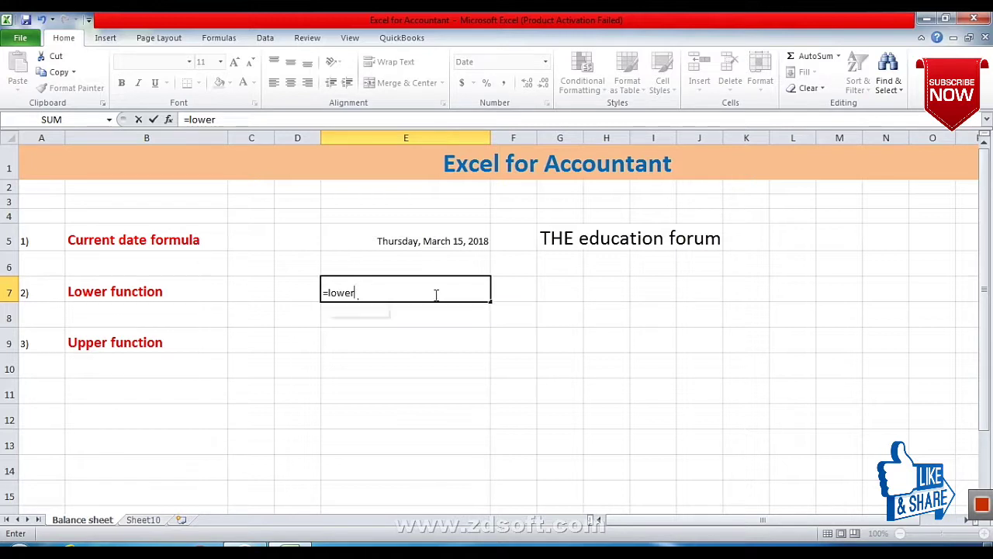
type("(")
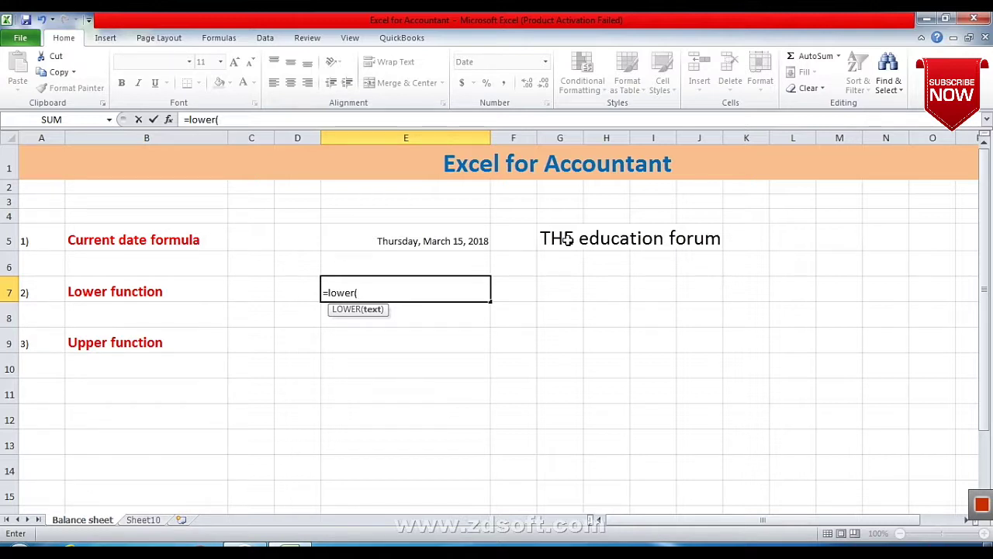
left_click(568, 240)
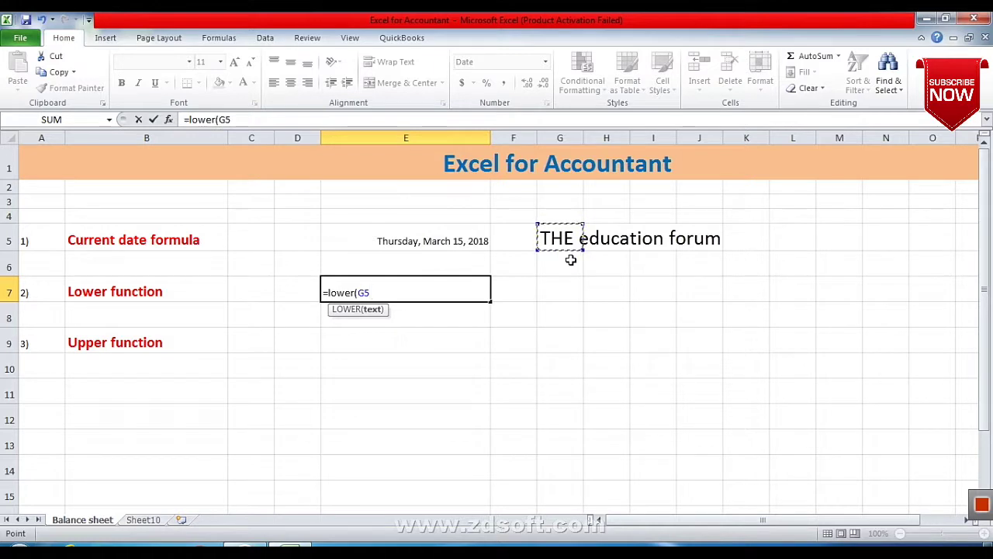
type(")")
key("Return")
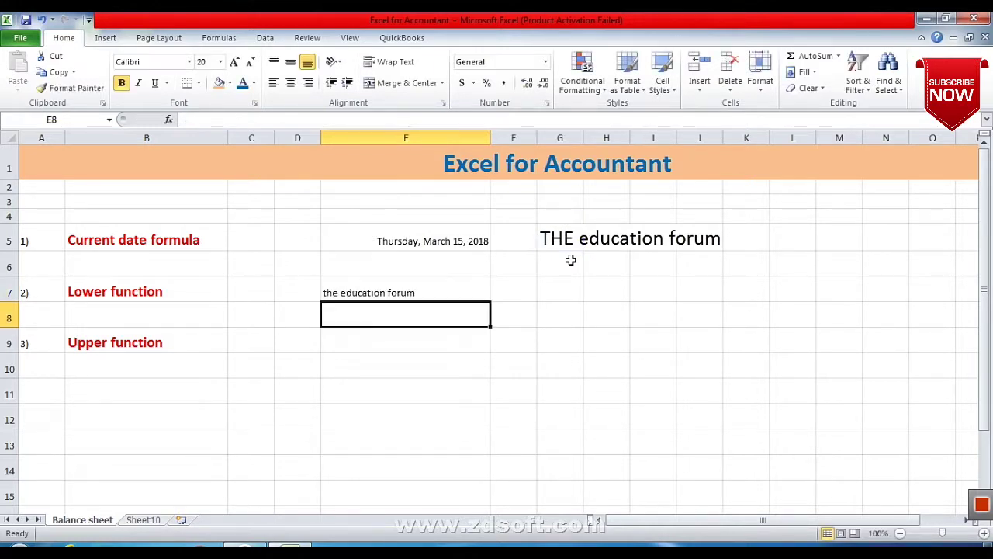
left_click(412, 293)
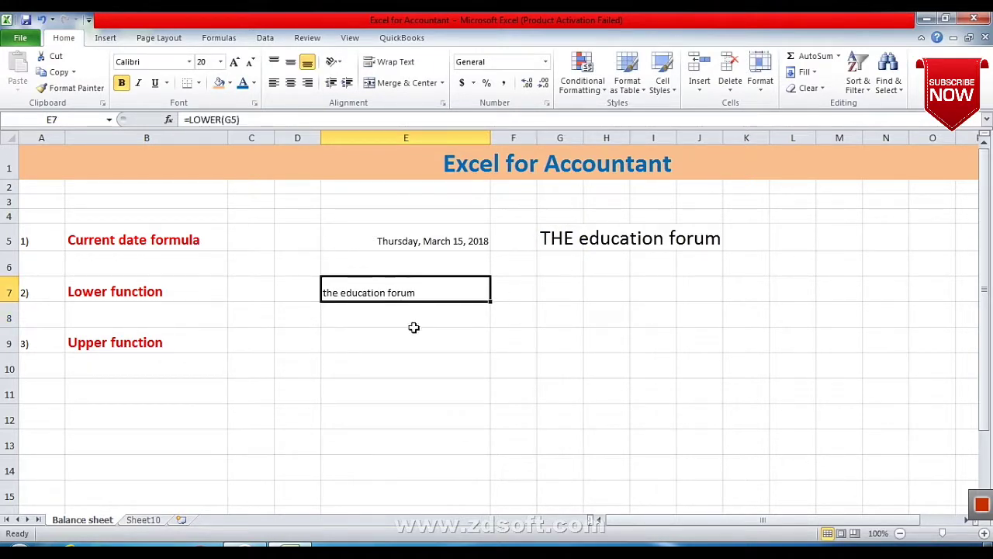
Set E7's font size to 18 and compare it with the G5 text
left_click(220, 61)
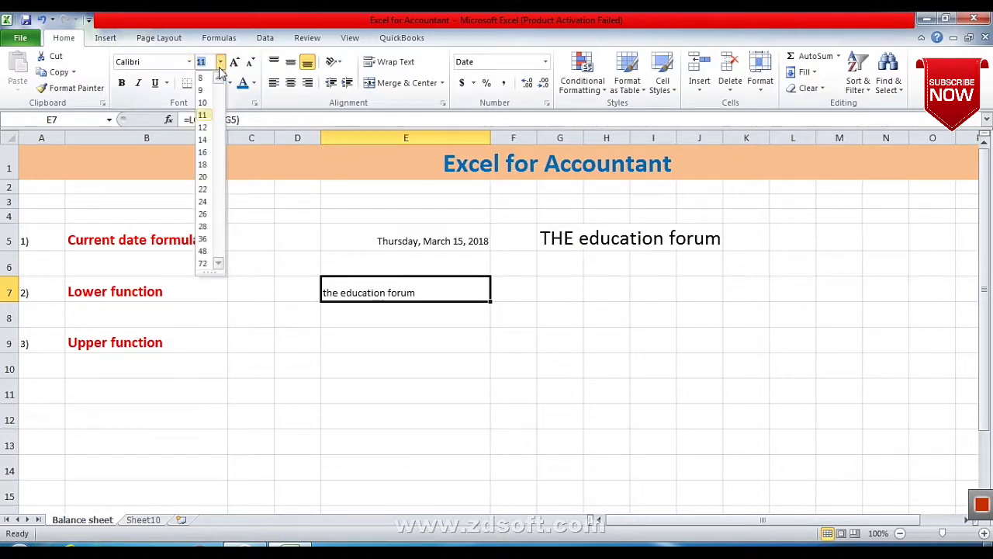
left_click(203, 166)
left_click(417, 366)
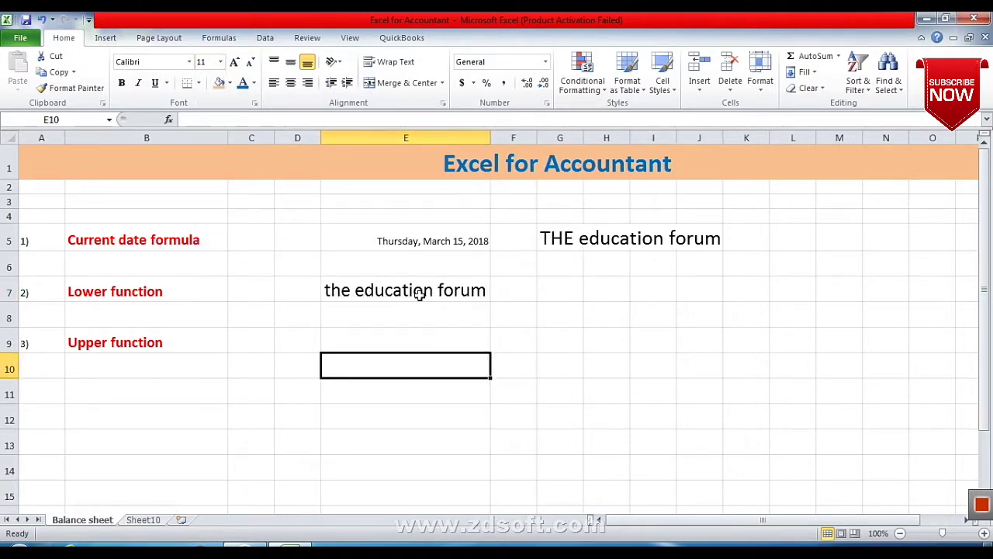
left_click(545, 238)
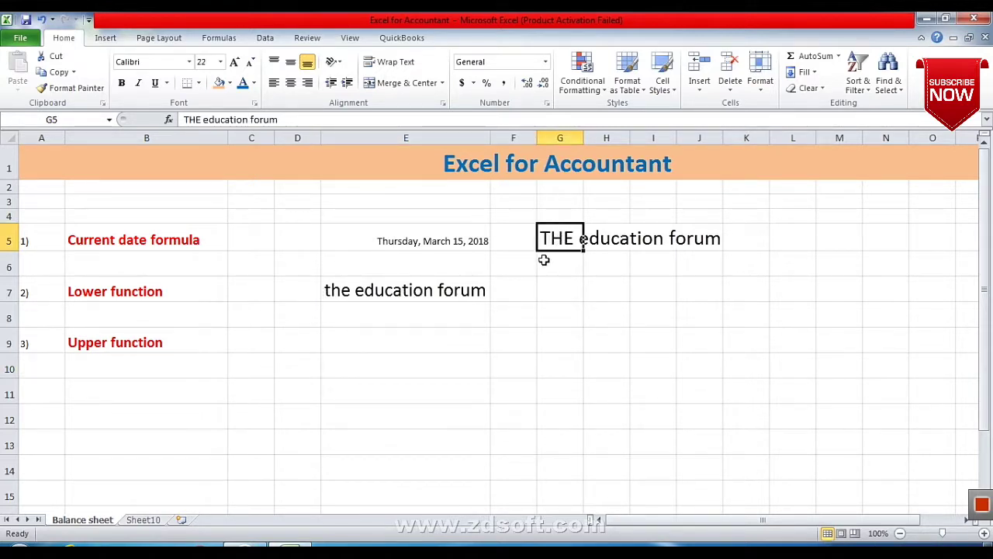
left_click(369, 289)
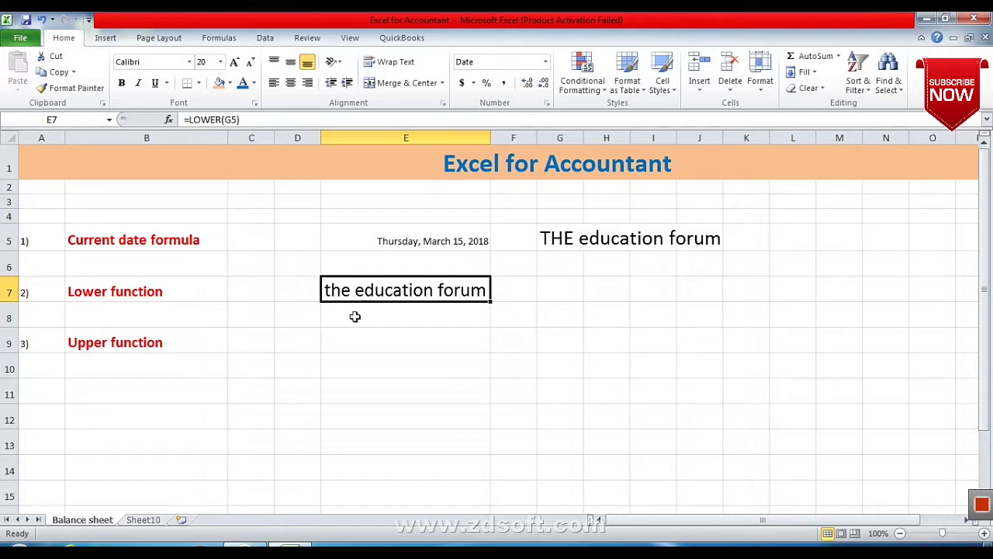
left_click(358, 340)
left_click(97, 339)
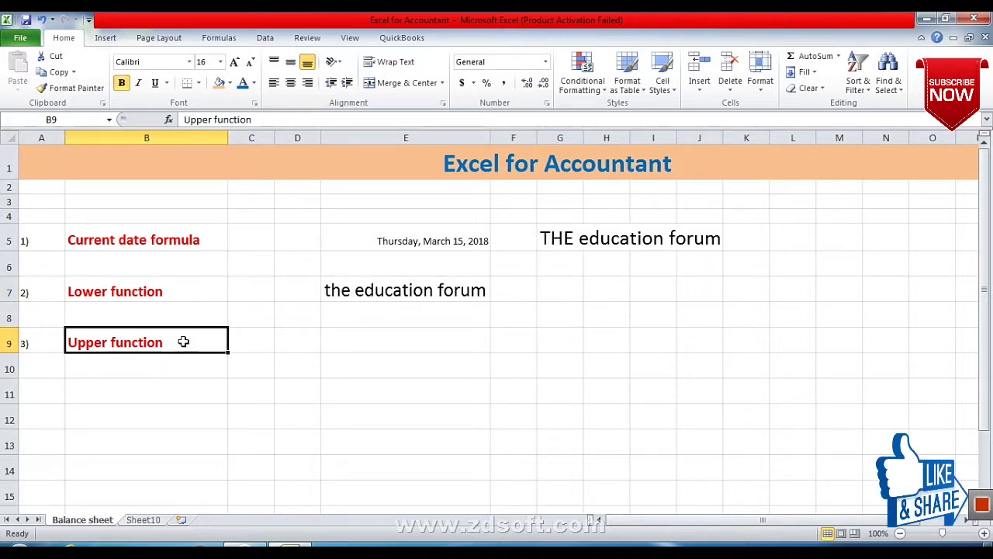
left_click(361, 338)
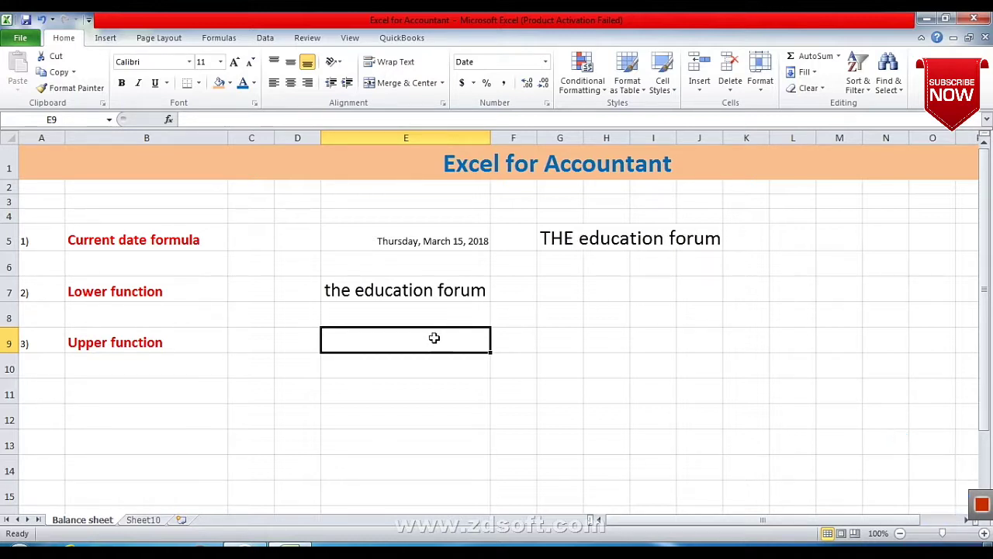
Enter =UPPER(G5) in E9 so it shows 'THE EDUCATION FORUM'
left_click(593, 240)
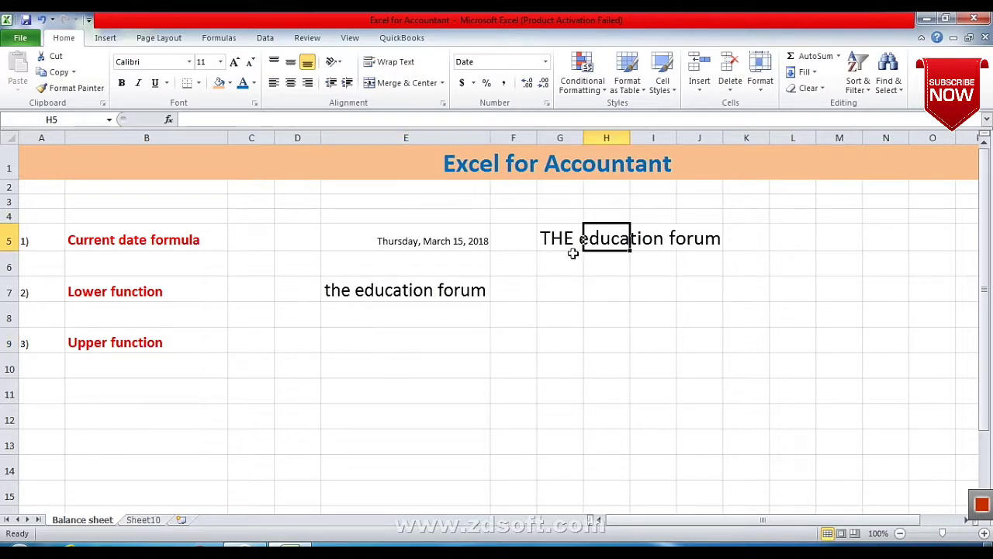
left_click(430, 335)
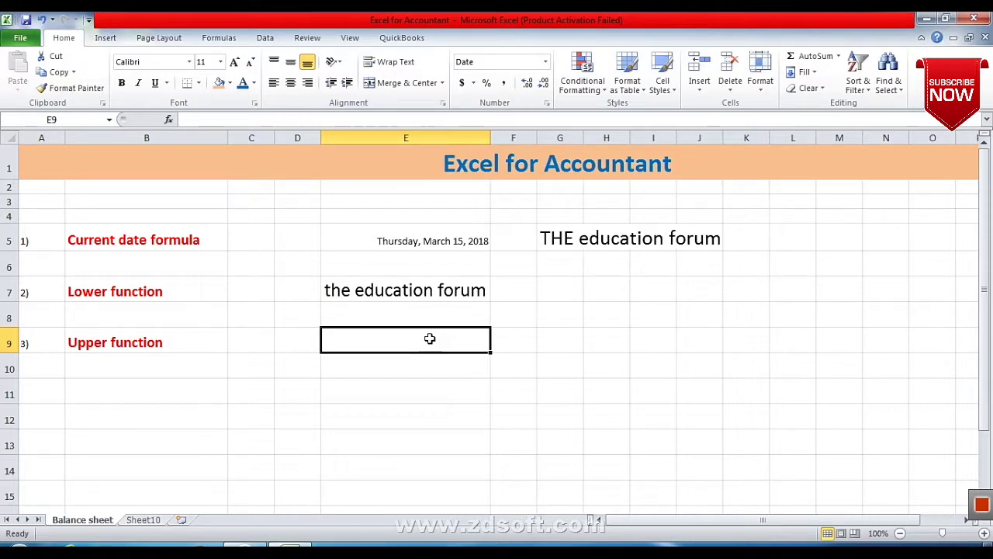
type("=")
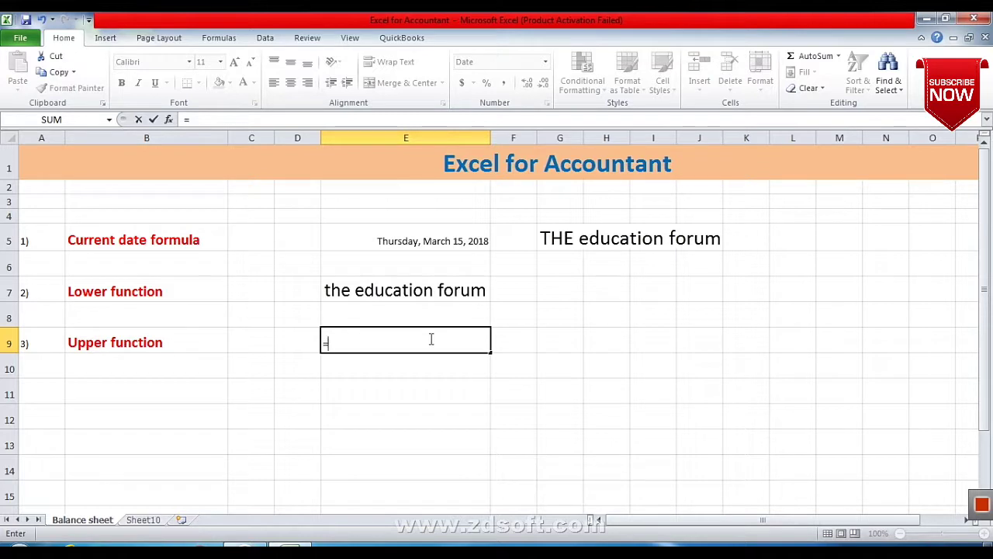
type("upp")
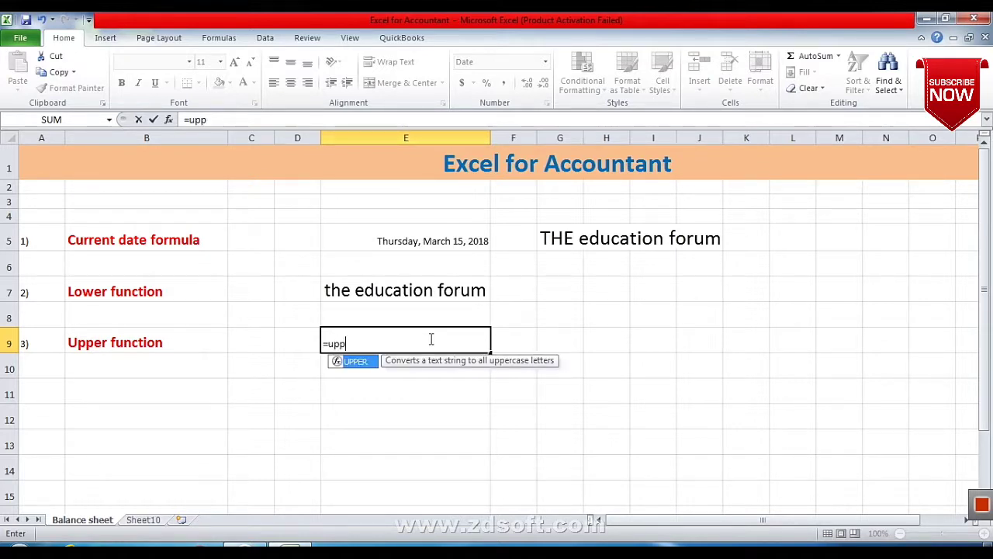
type("er")
type(" (")
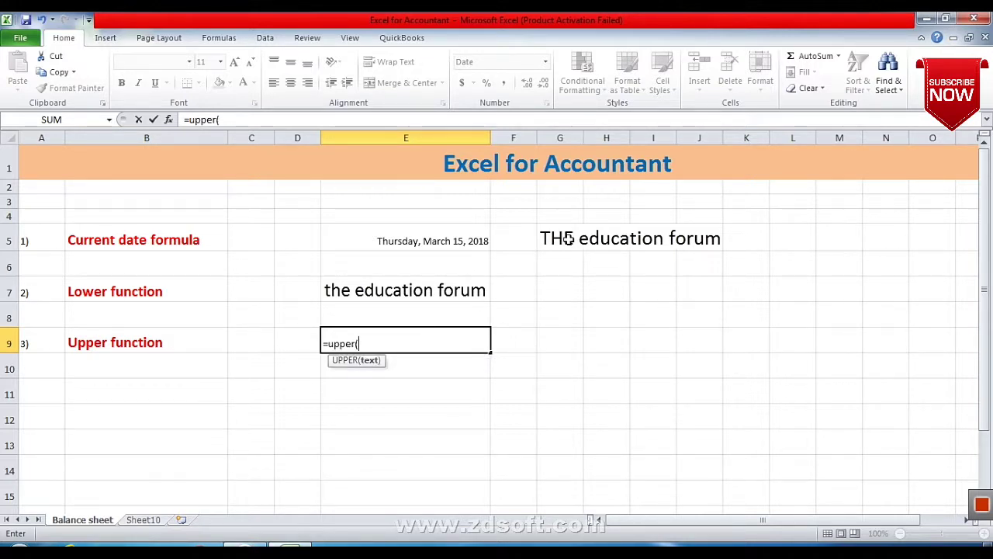
left_click(566, 239)
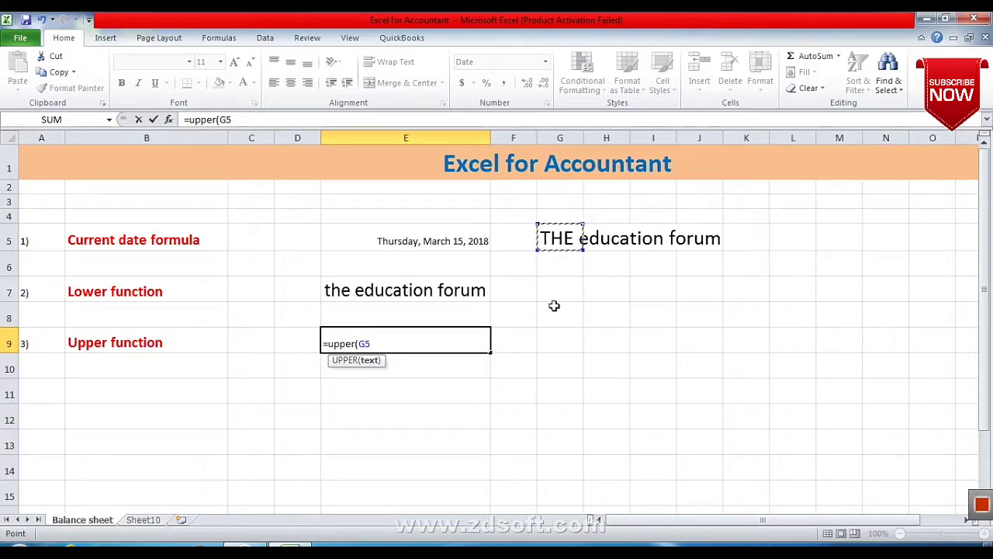
type(")")
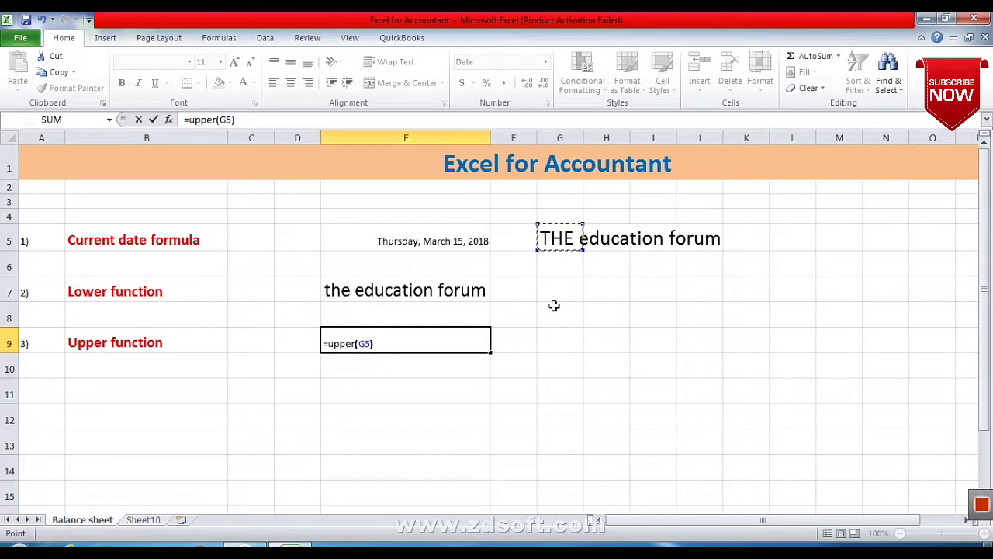
key("Return")
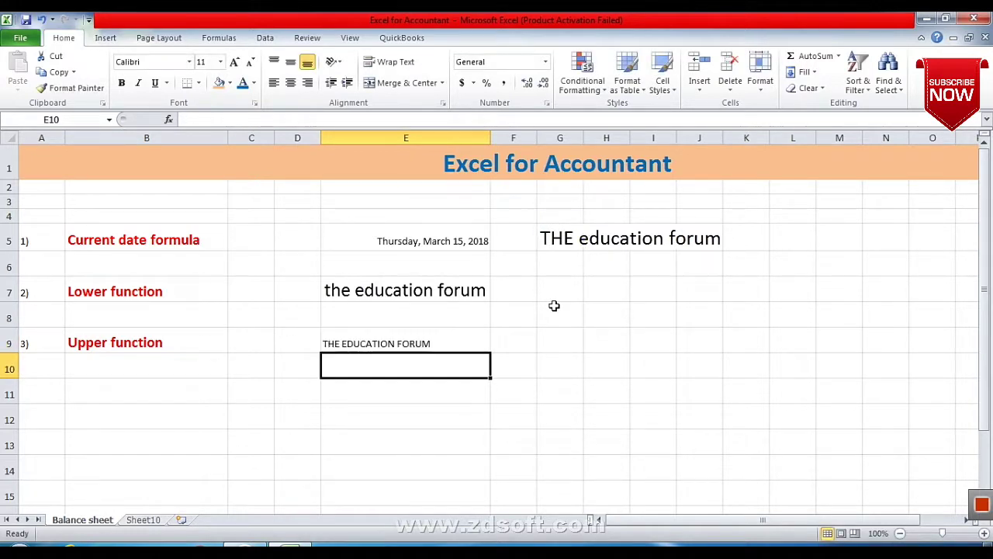
left_click(436, 339)
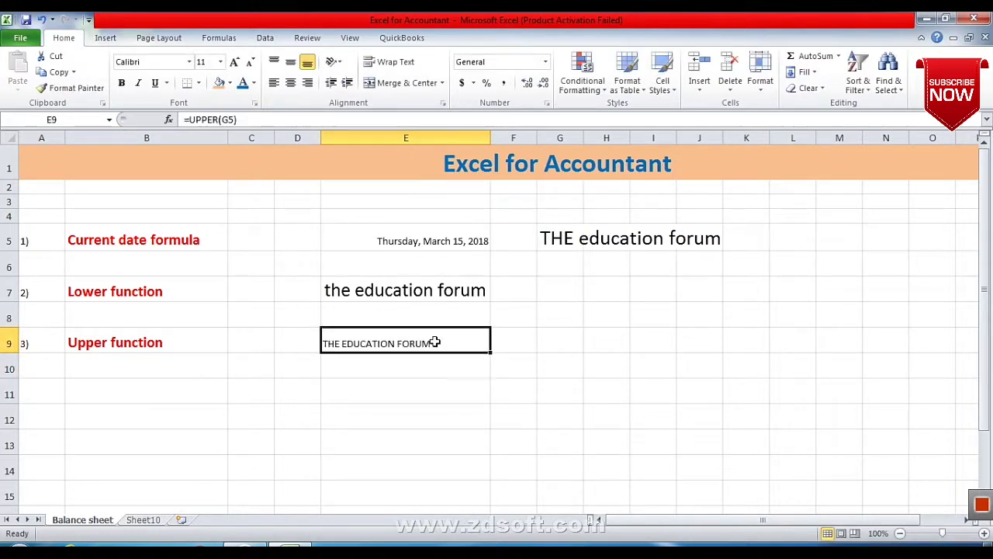
Set E9's font size to 18 and compare it with E7
left_click(221, 61)
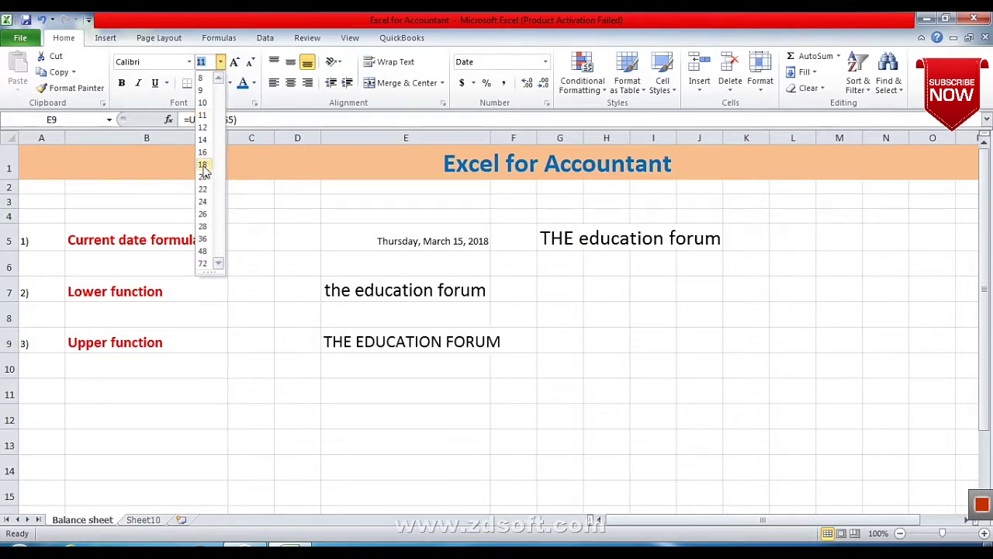
left_click(476, 406)
left_click(467, 405)
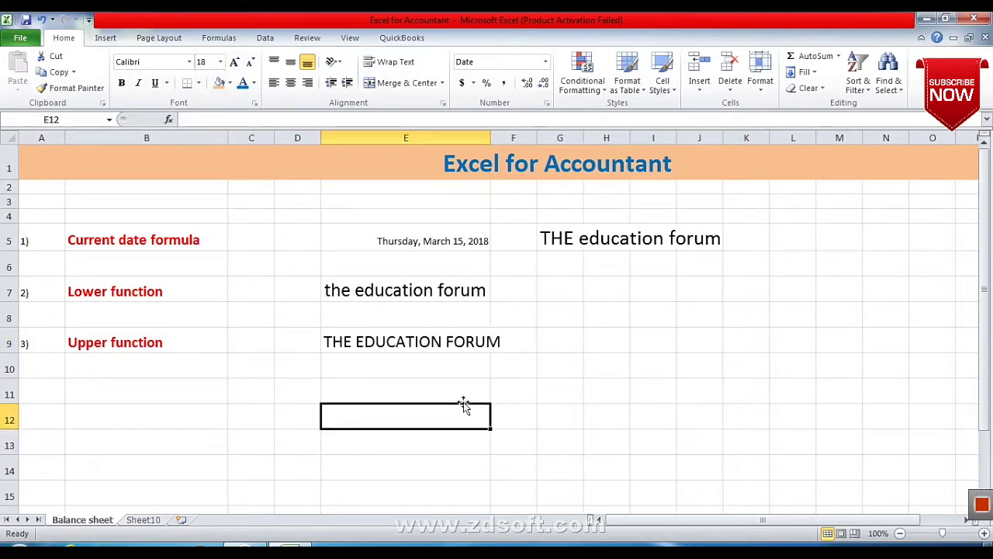
left_click(442, 343)
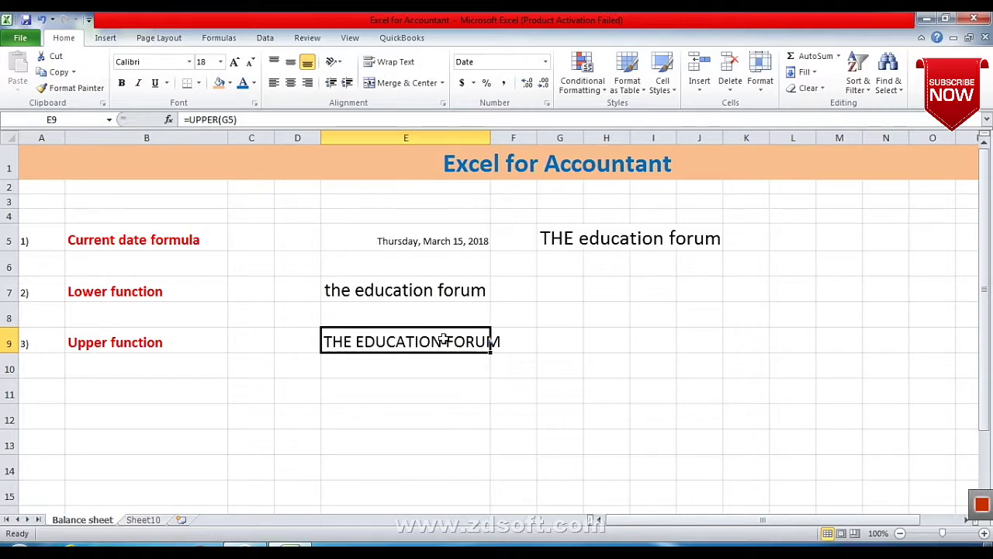
left_click(442, 290)
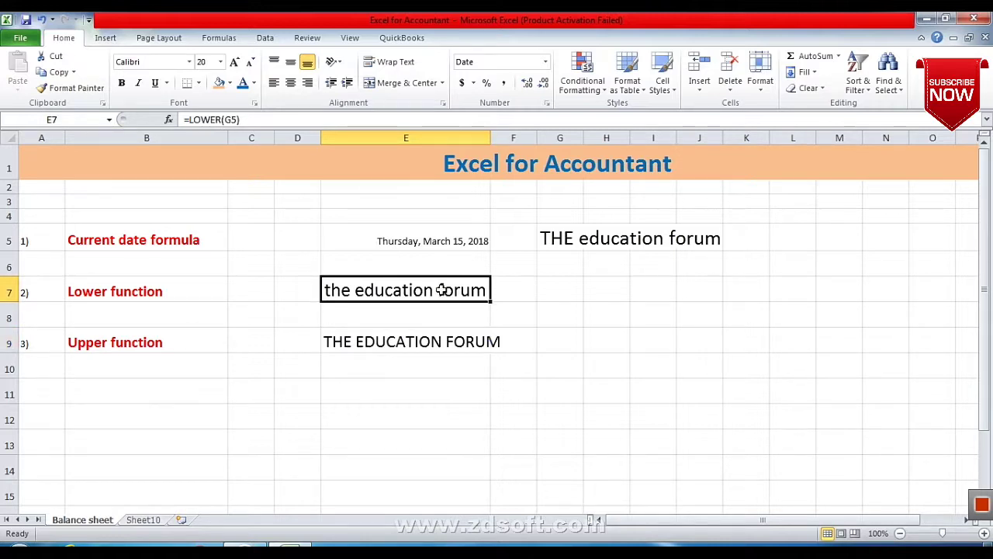